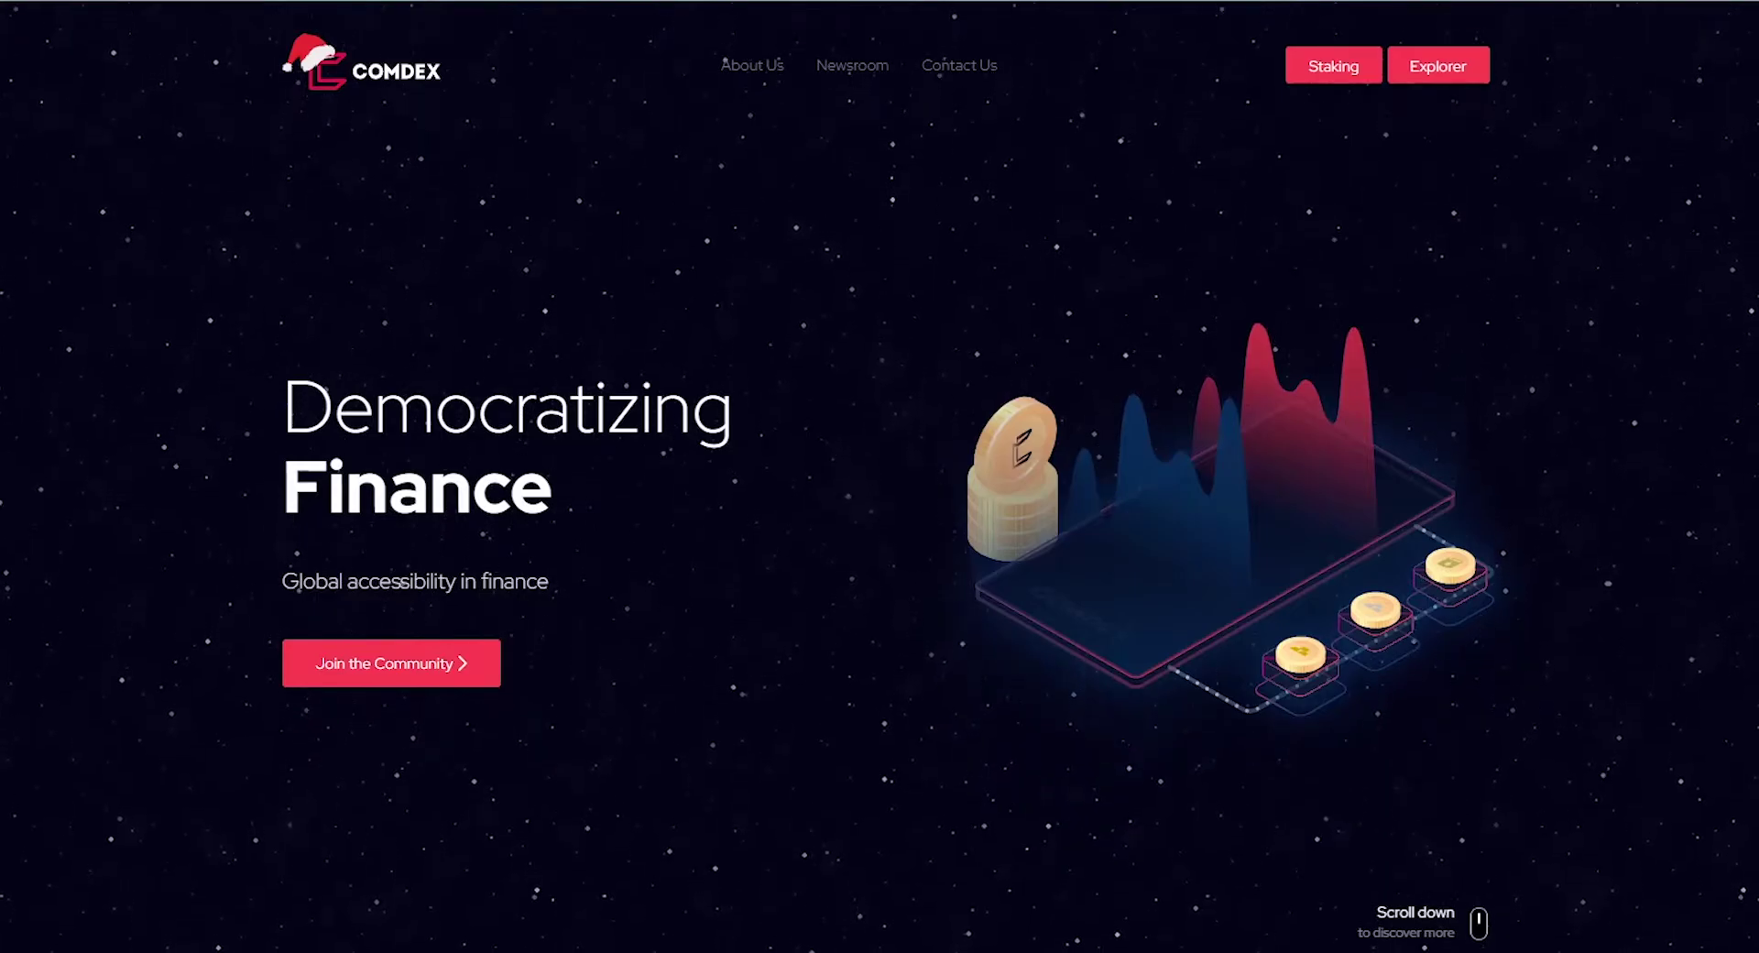
Open Omniflix from the Comdex site's Staking dropdown
mouse_move(1340, 85)
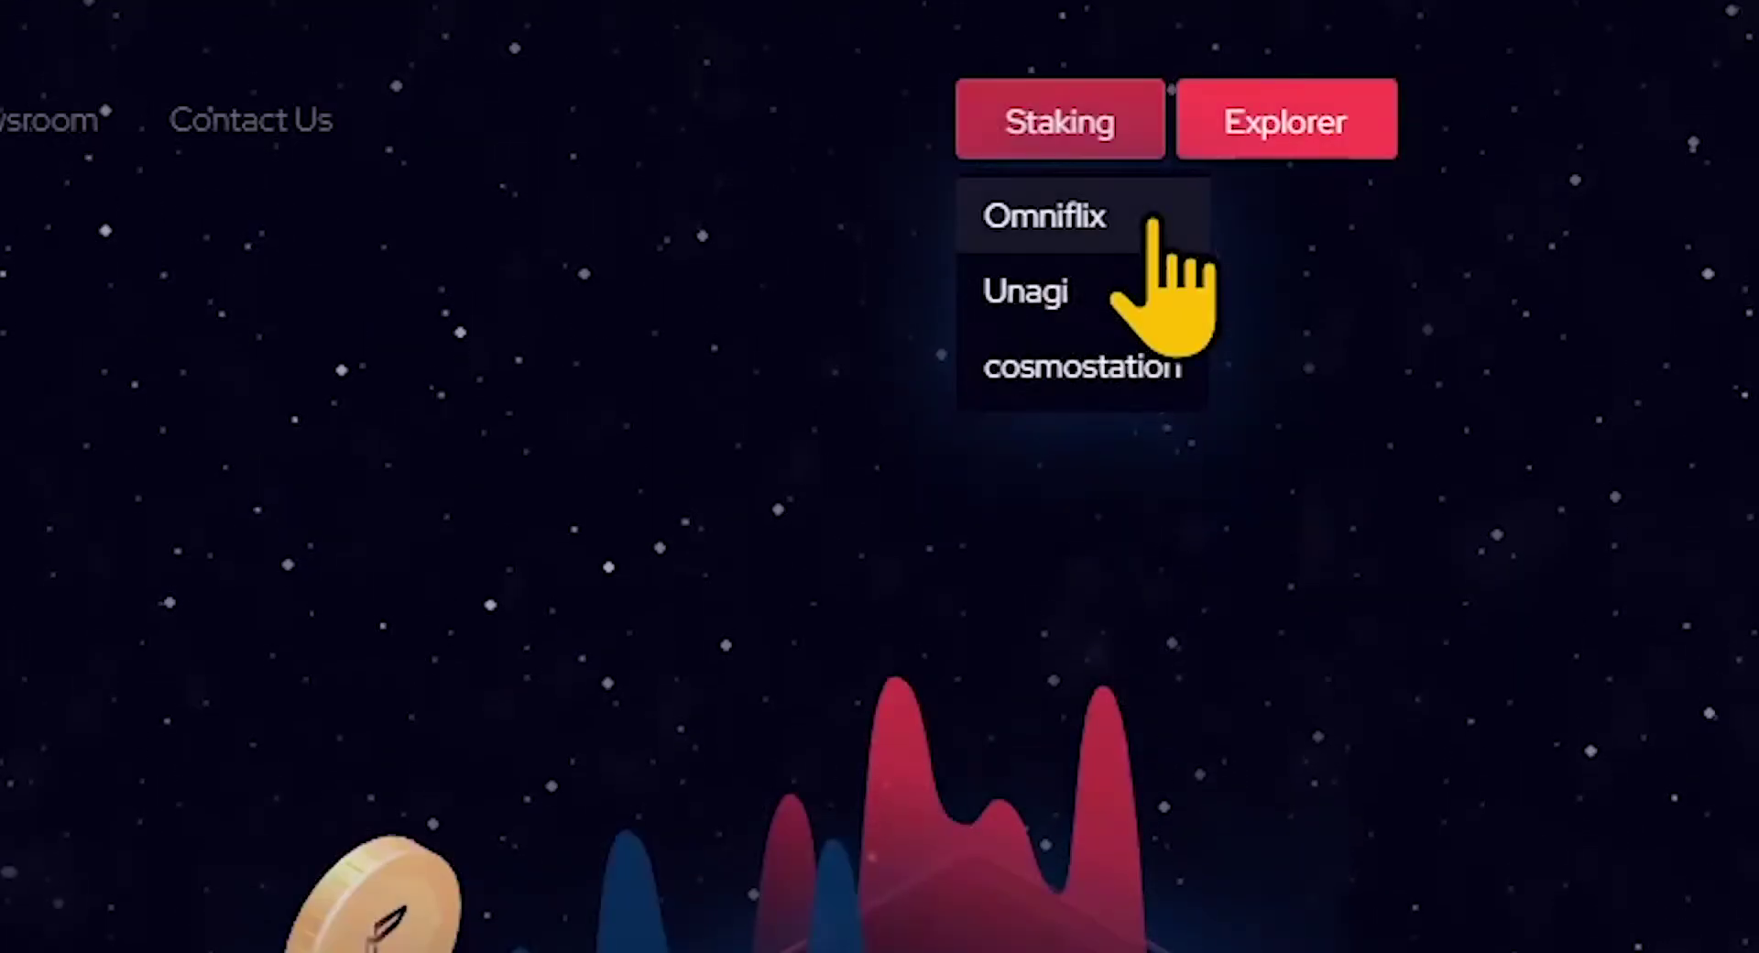
left_click(1379, 113)
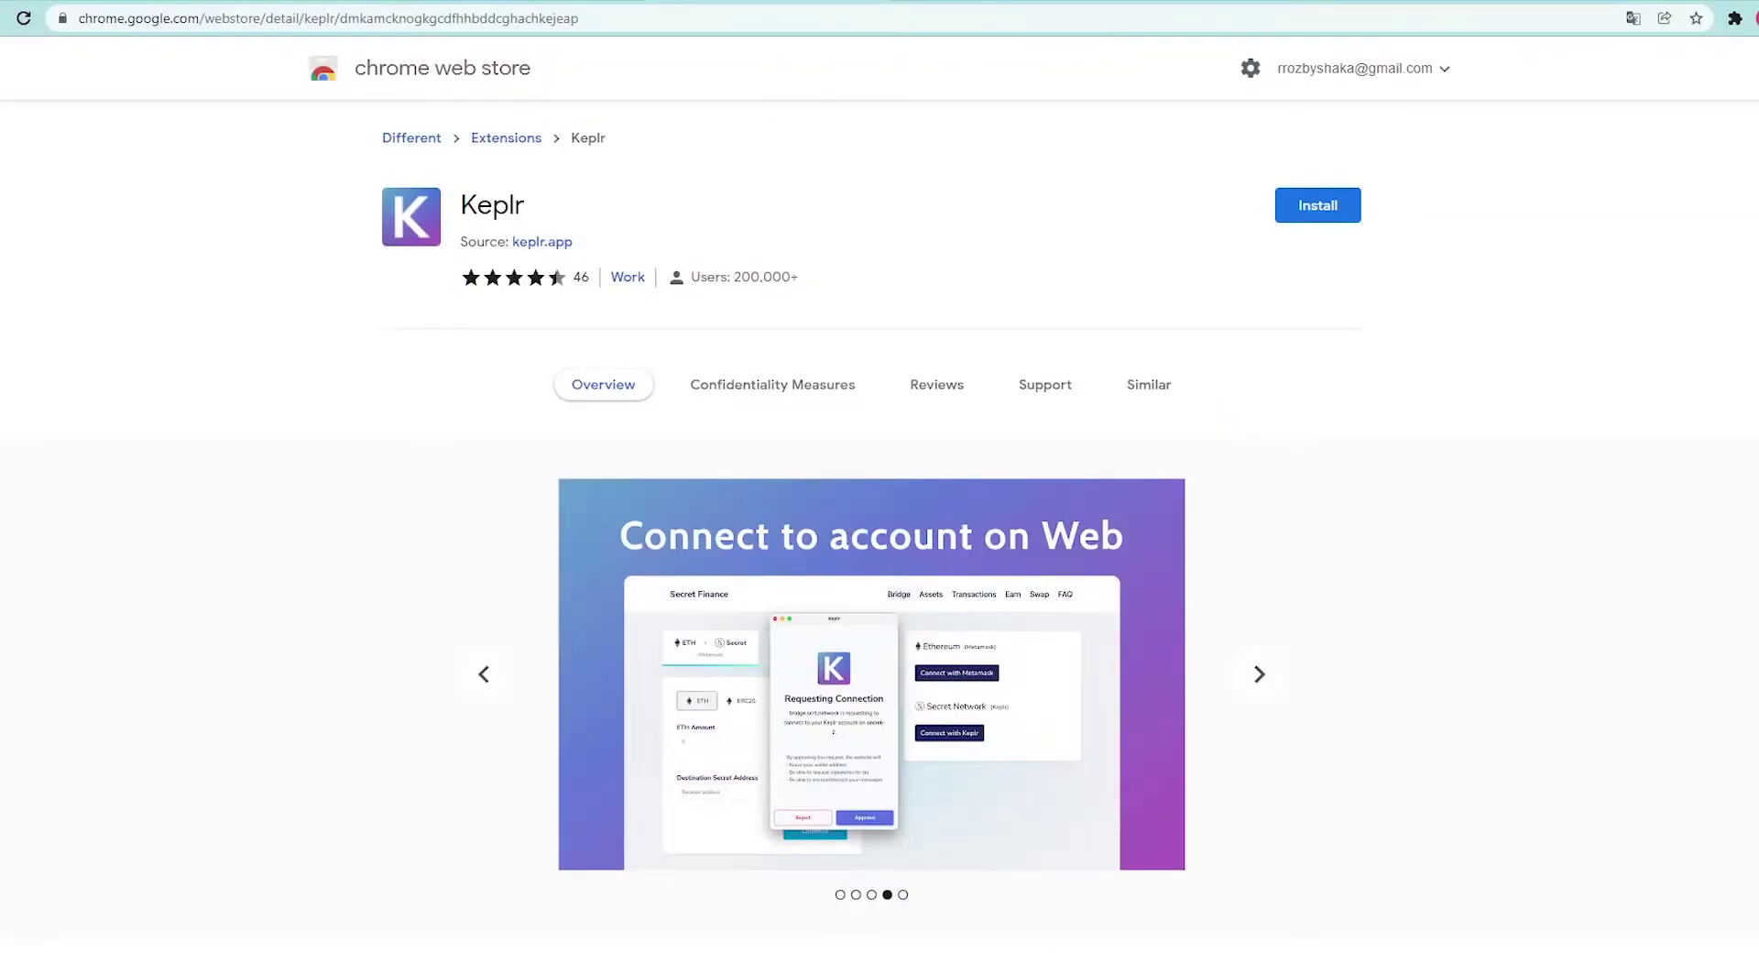
Add the Keplr extension to Chrome and launch it from the Extensions menu
left_click(1320, 218)
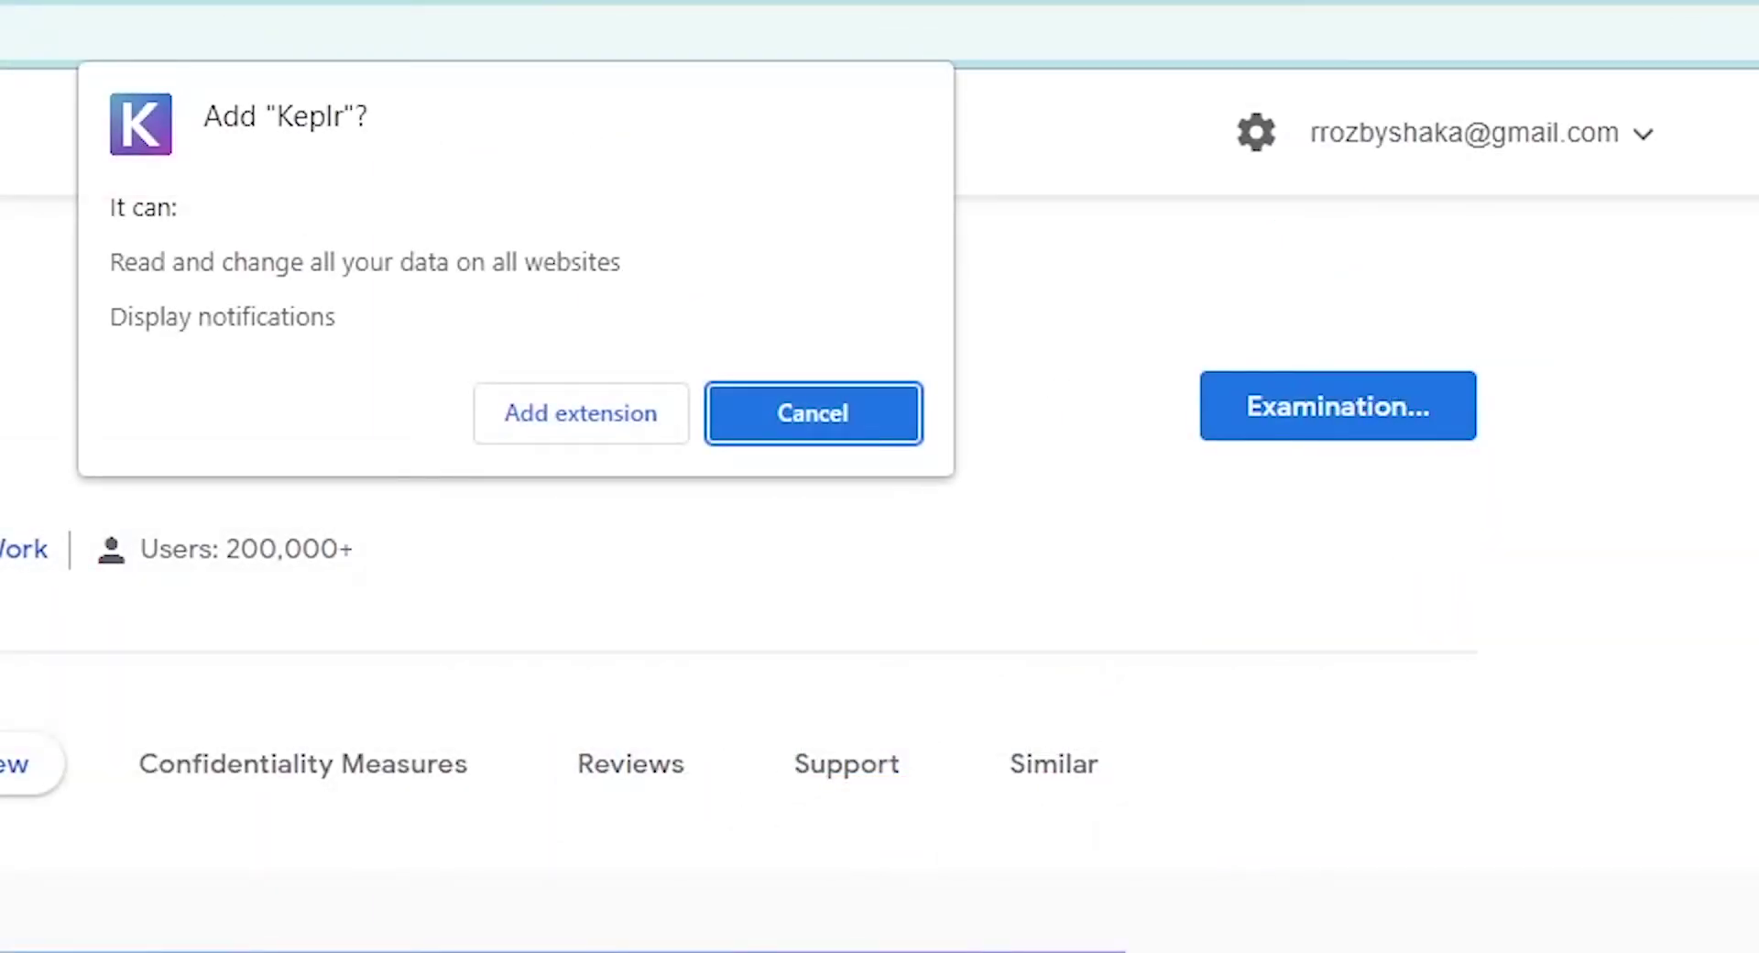
left_click(583, 430)
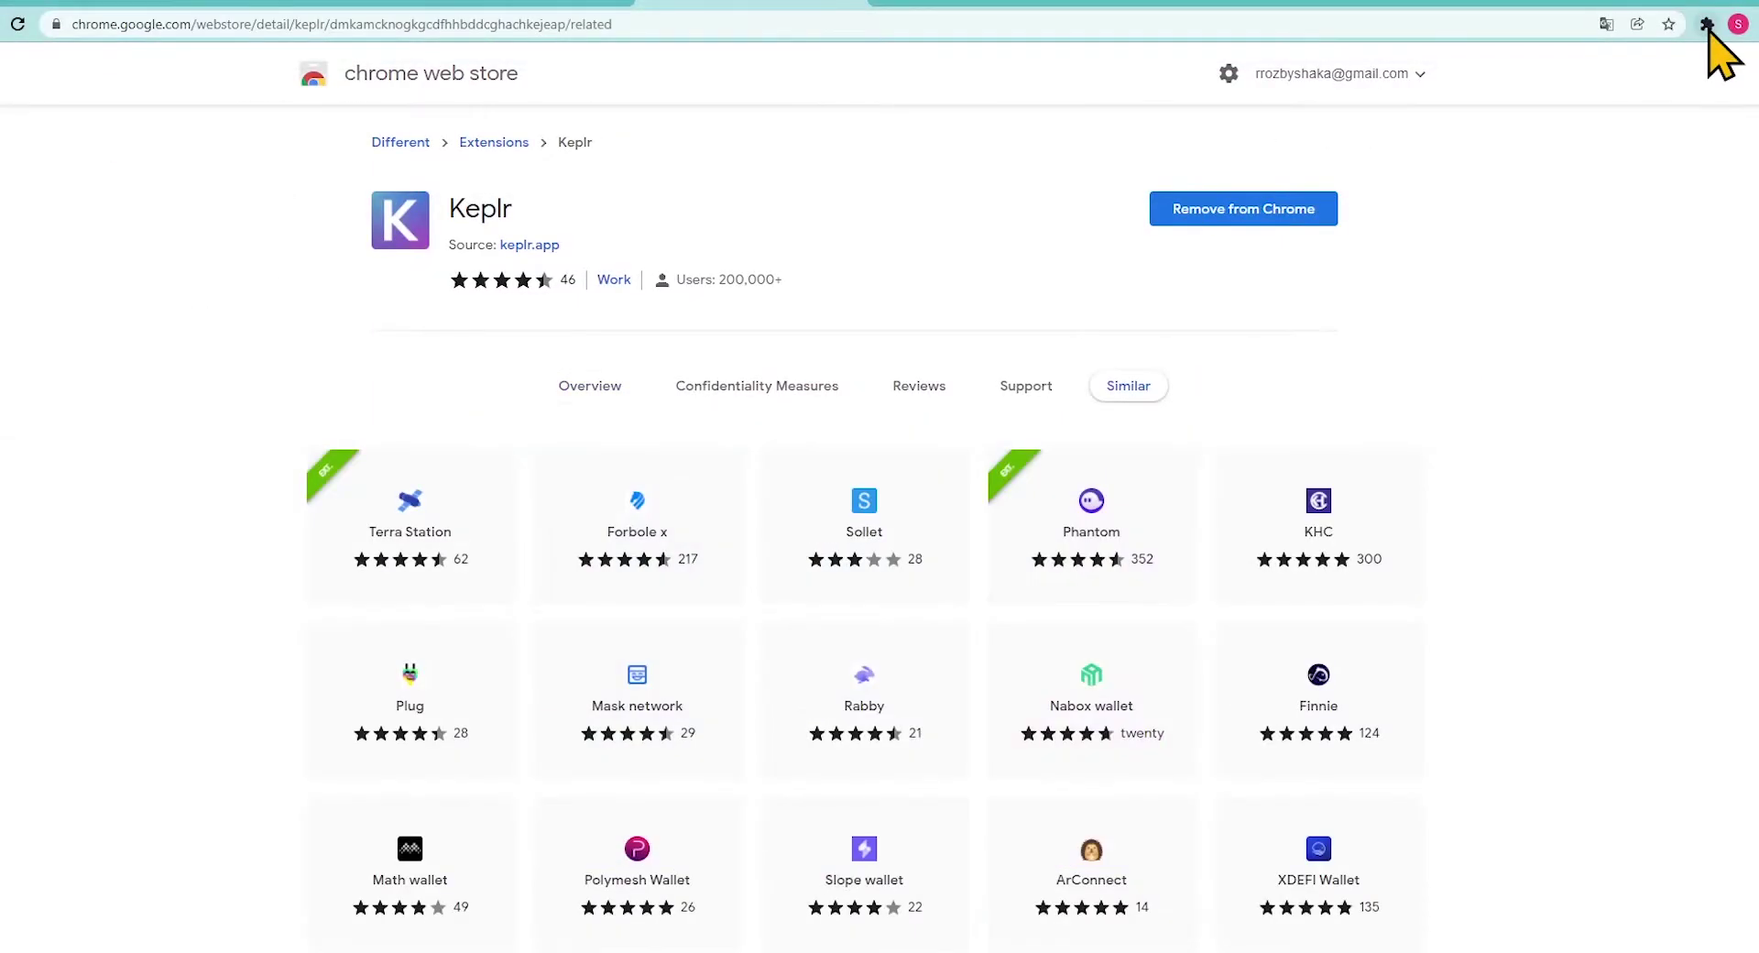
left_click(1706, 25)
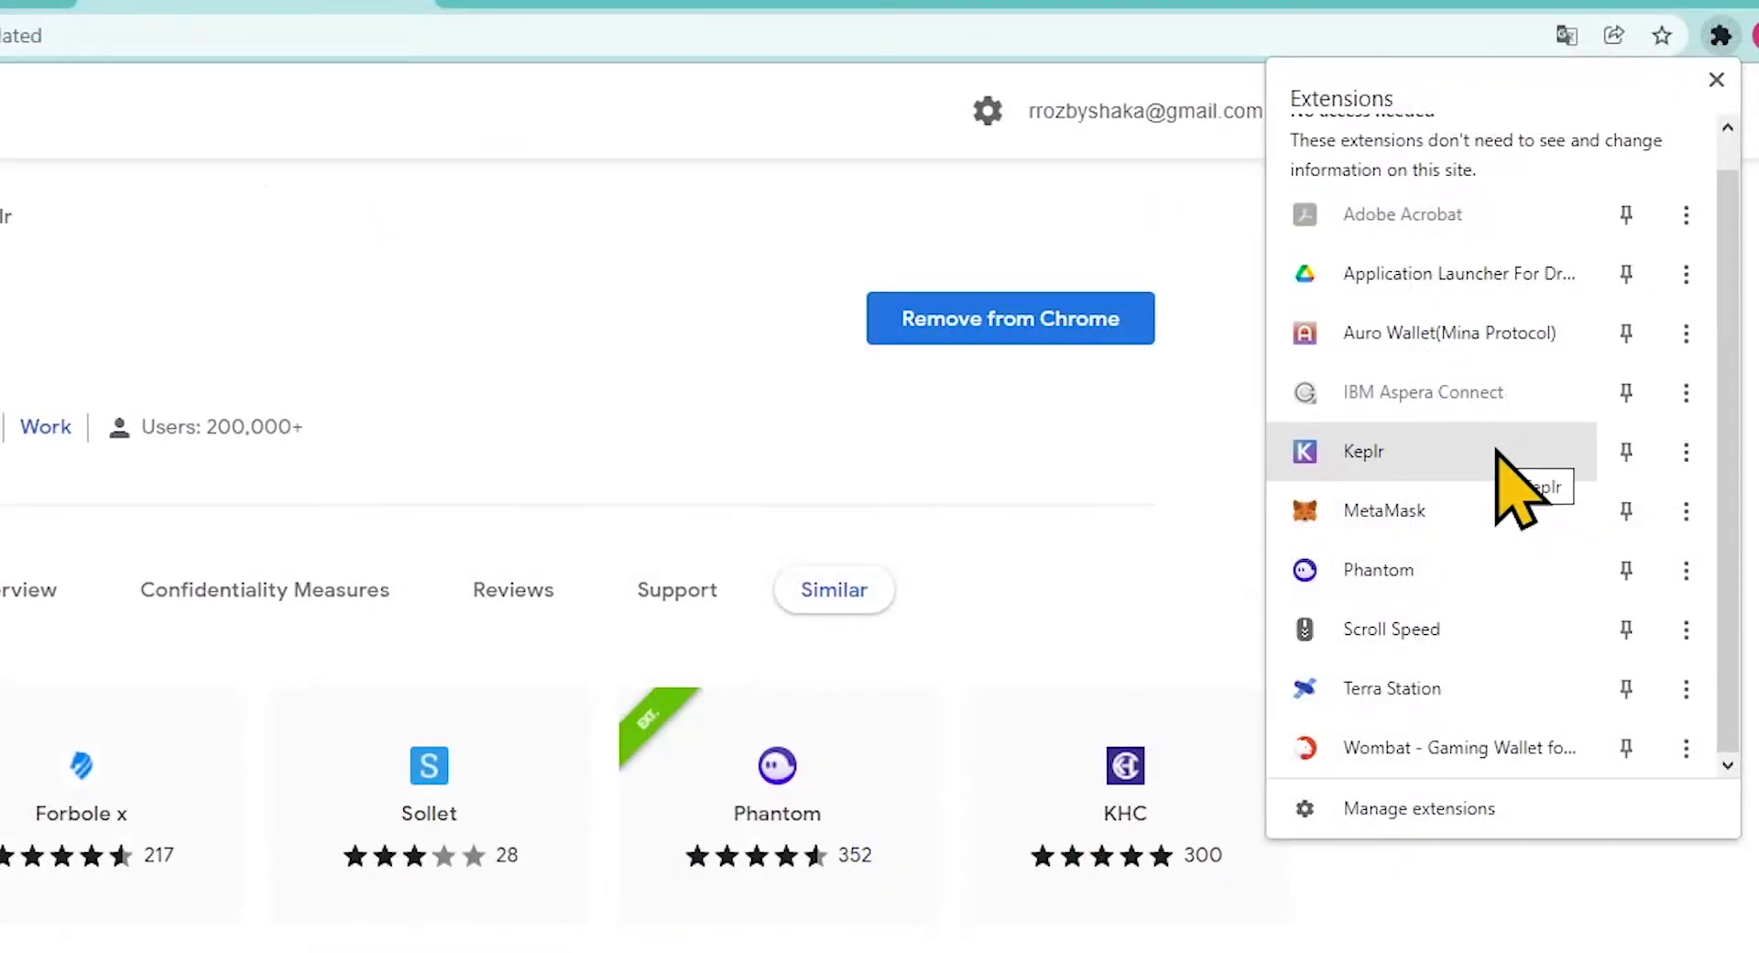
left_click(1499, 452)
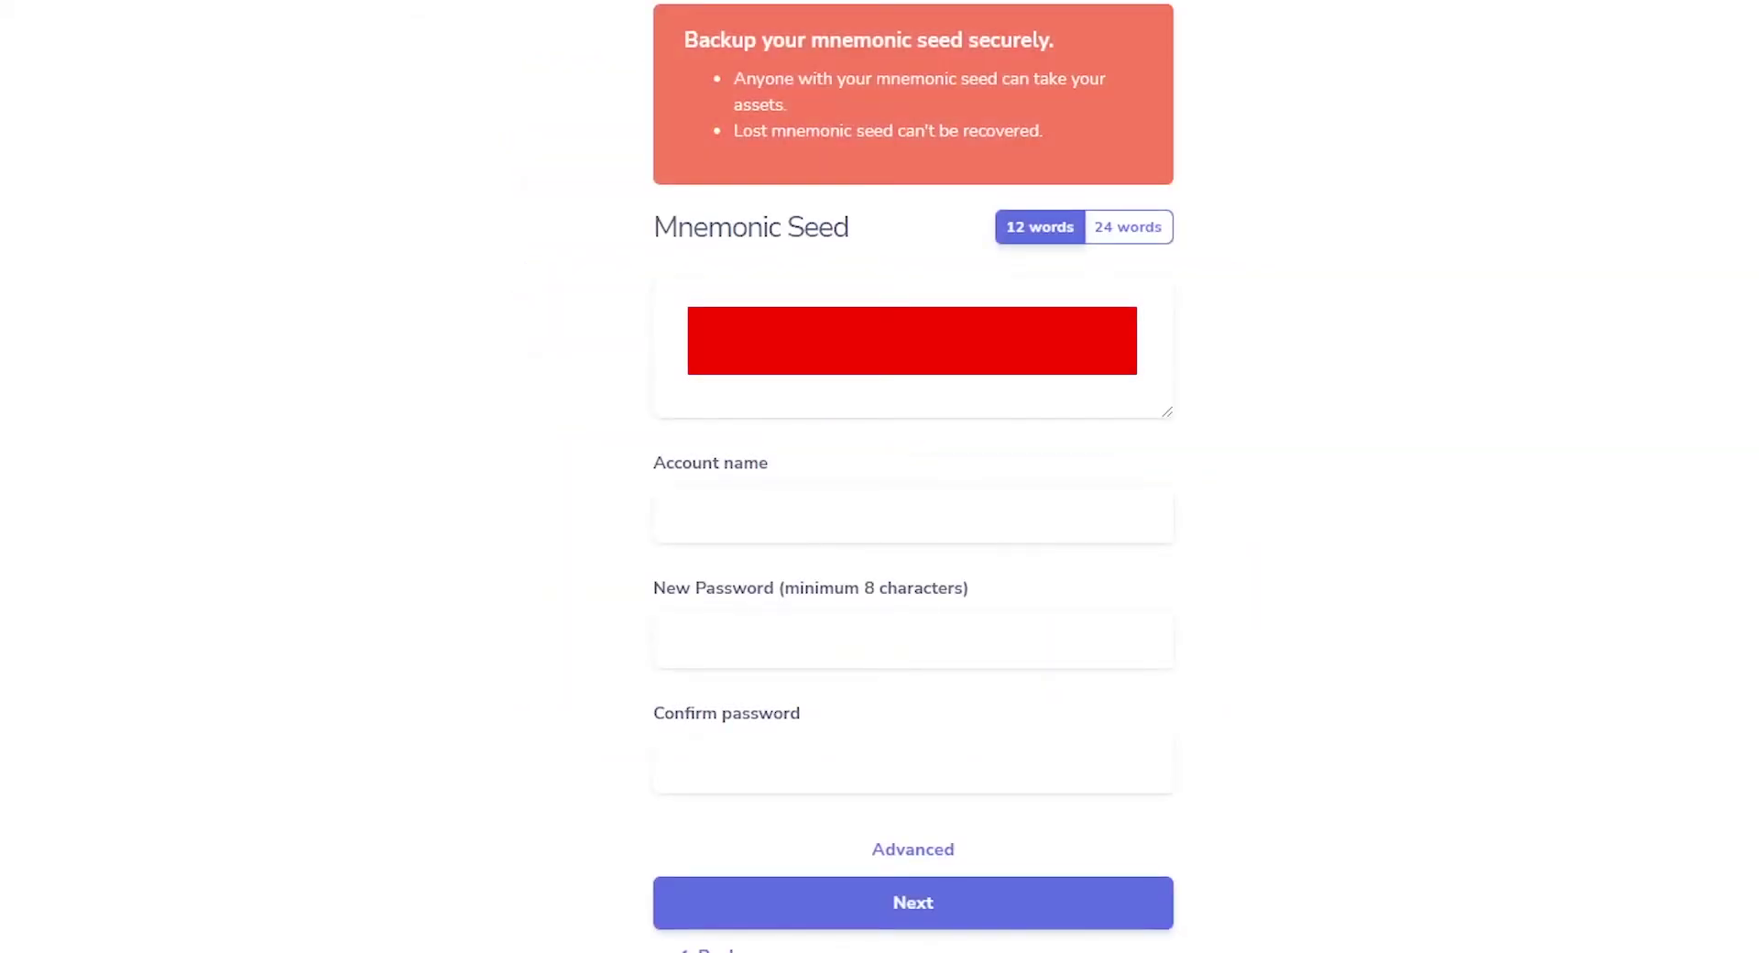
Create the Guide KEPLR account with a confirmed password and finish the wallet setup
type("Guide KEPLR")
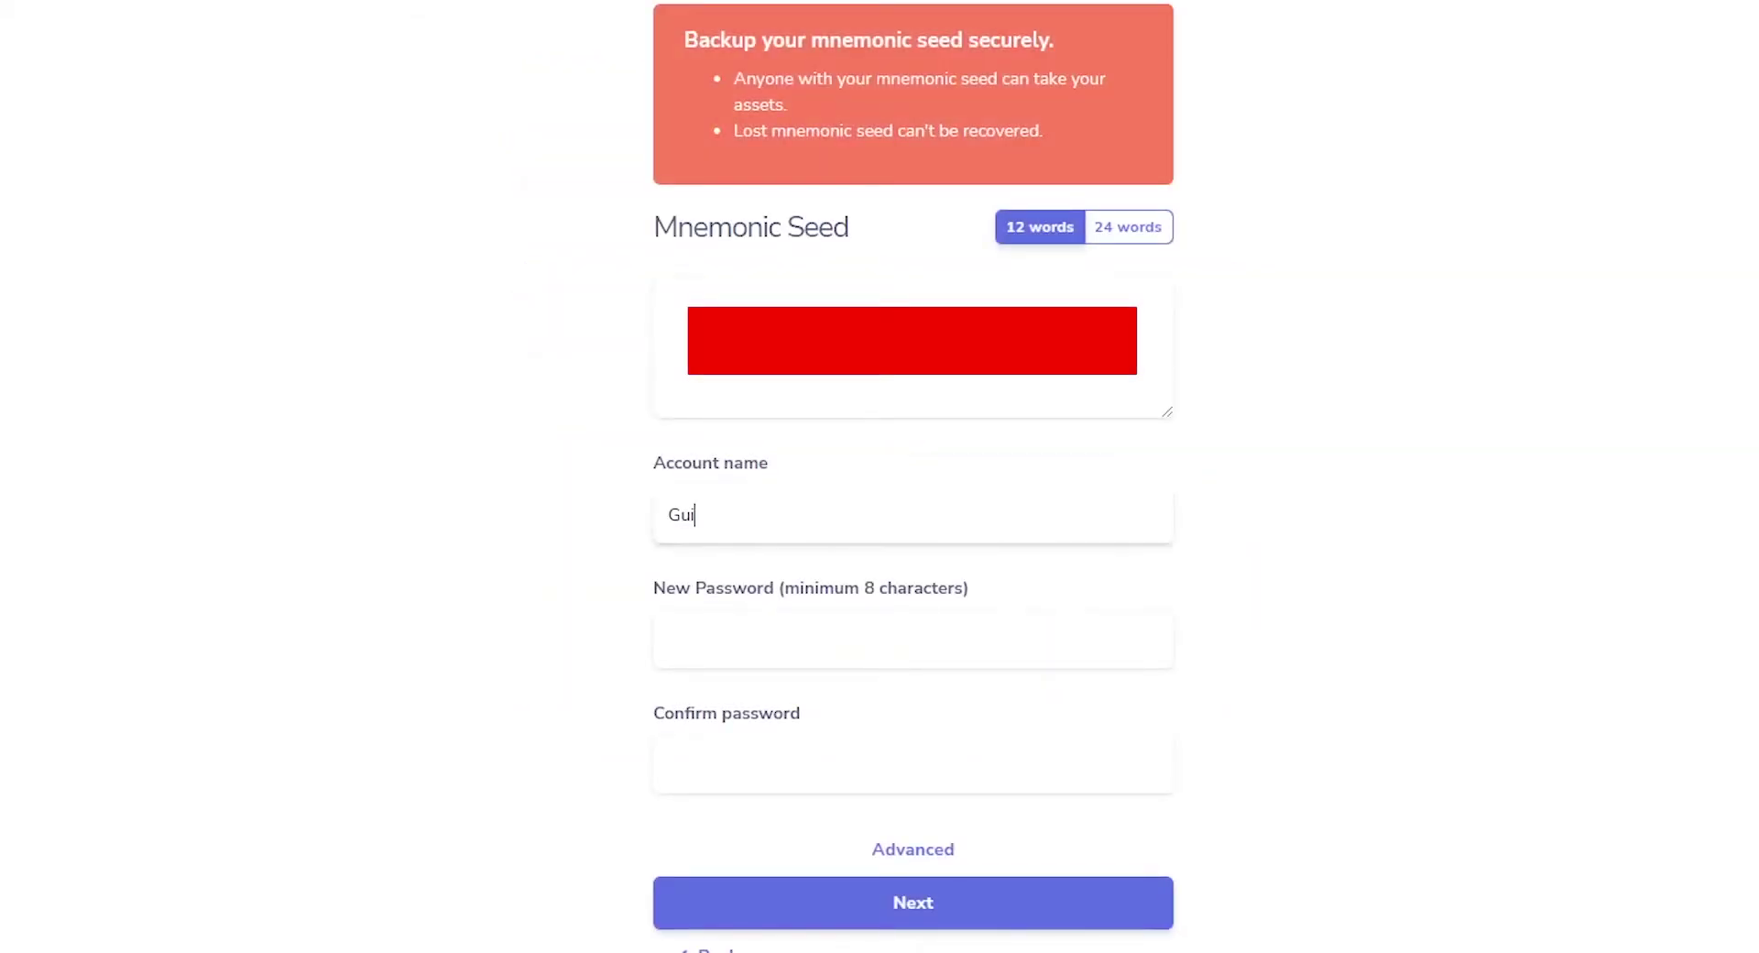
key("Tab")
type("••••••••••")
key("Tab")
type("••••••••••")
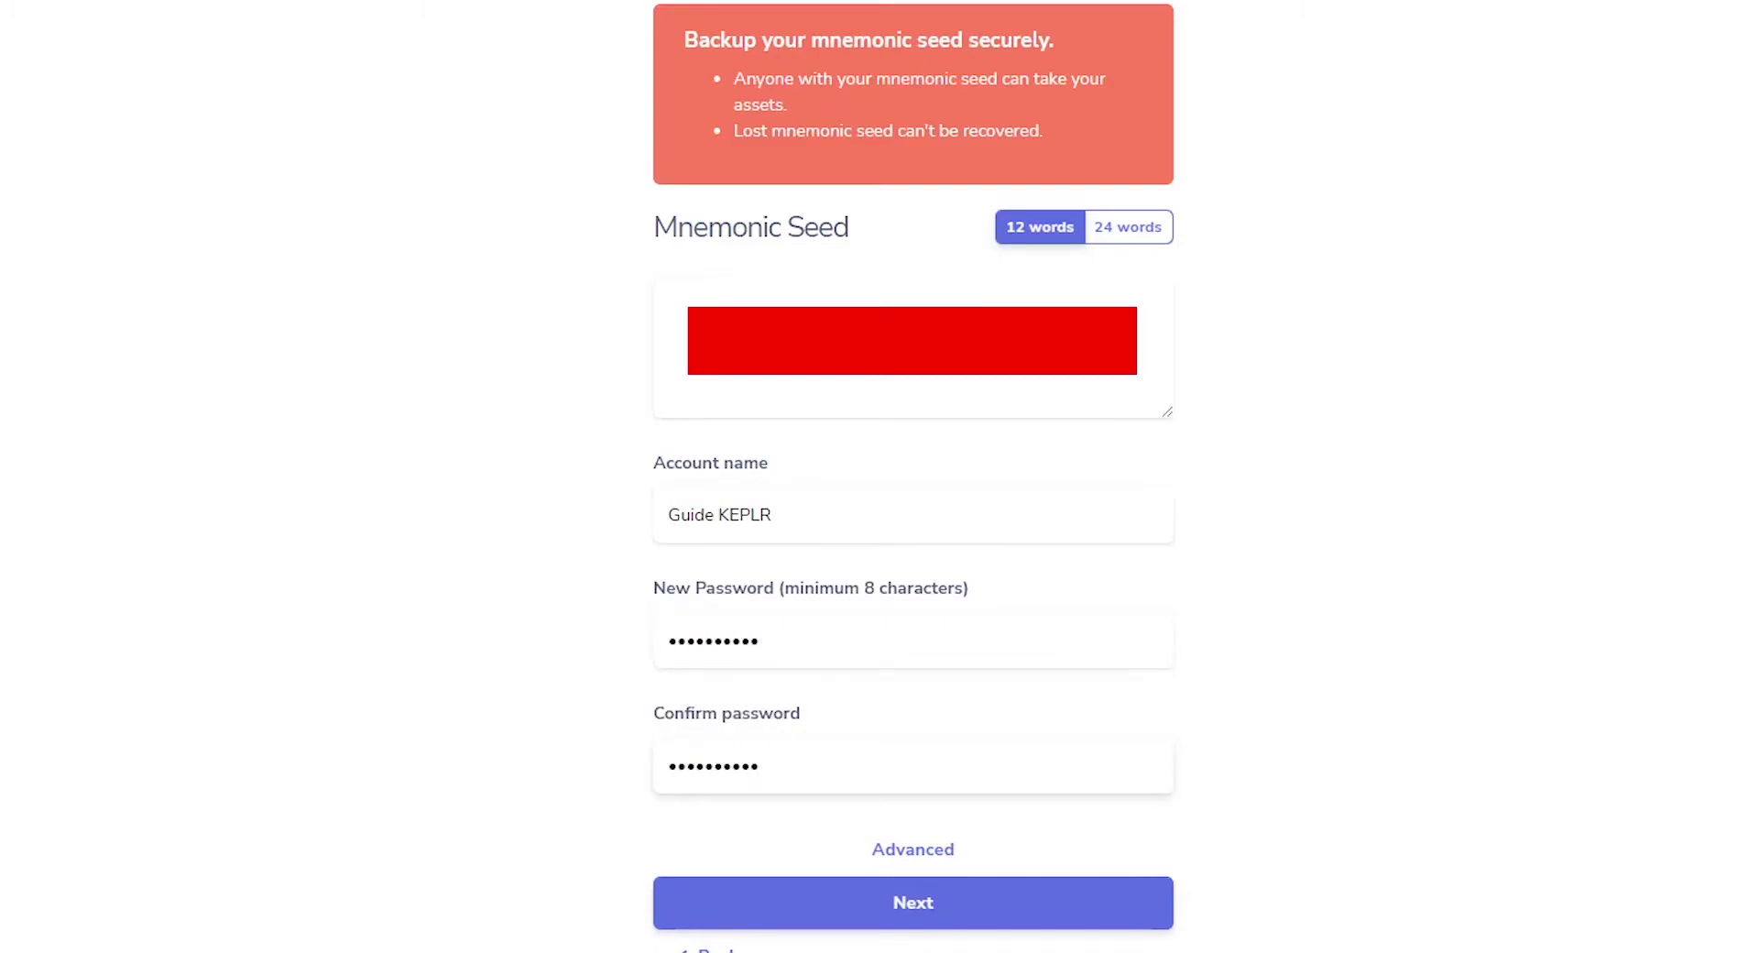
left_click(1029, 919)
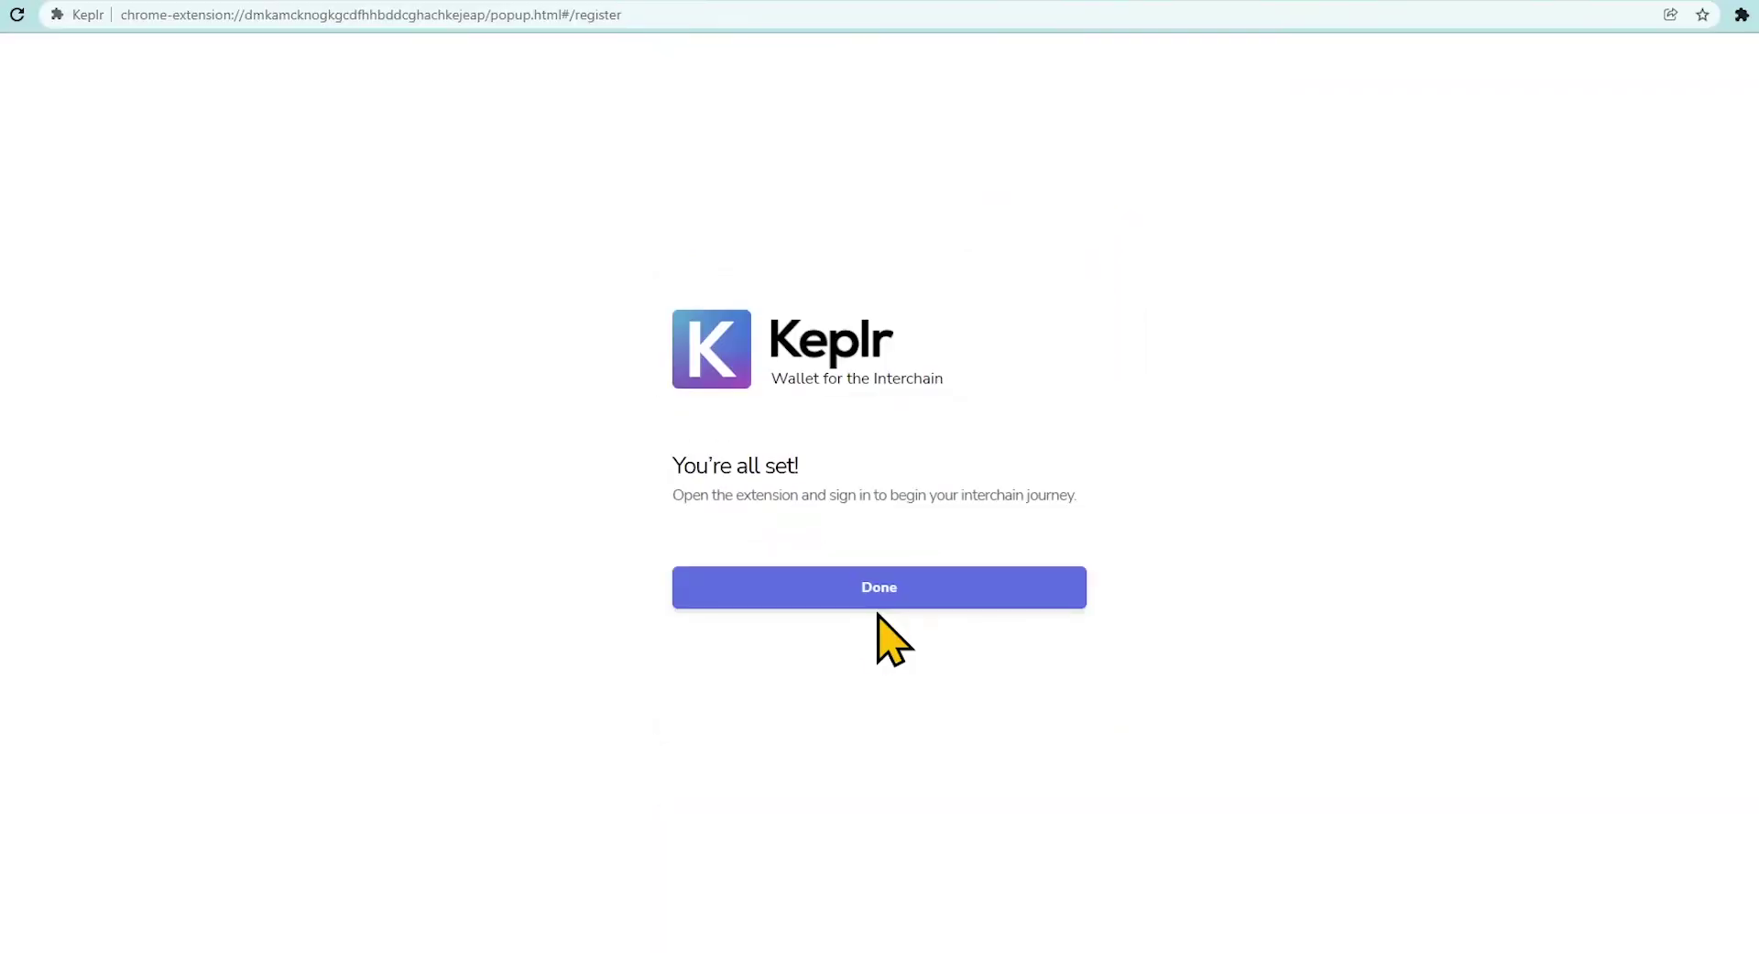
left_click(874, 603)
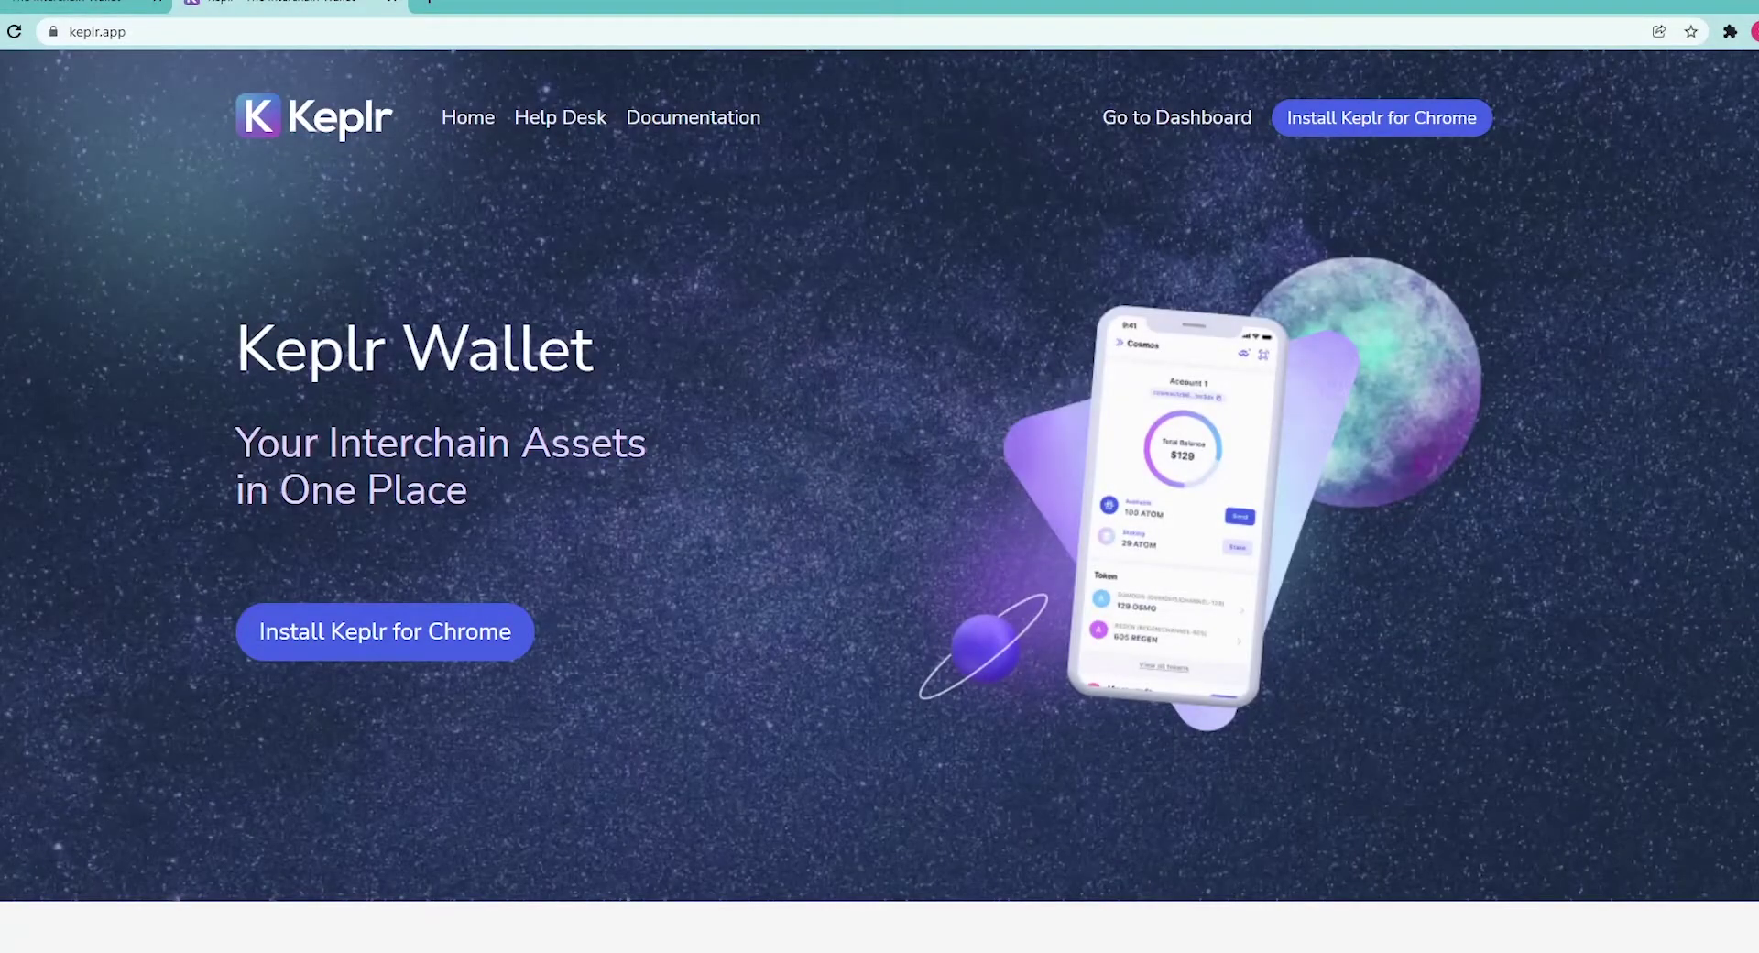
Open Keplr from Extensions and copy the account's Cosmos address
left_click(1730, 31)
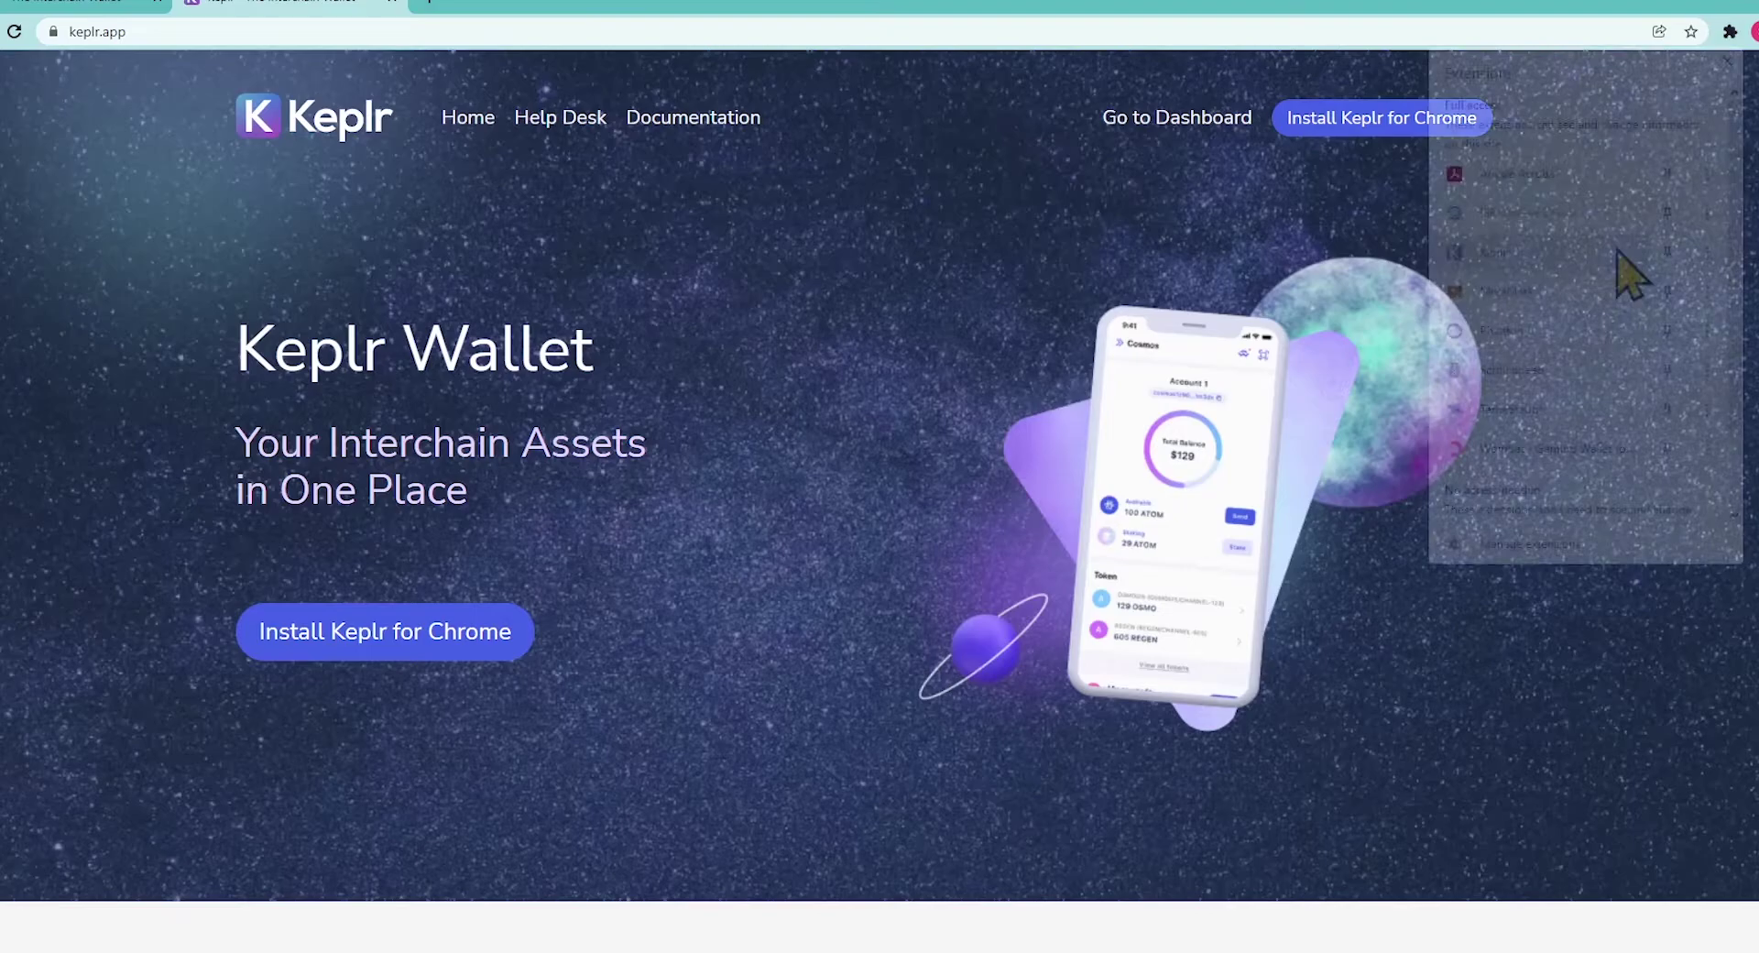
left_click(1618, 253)
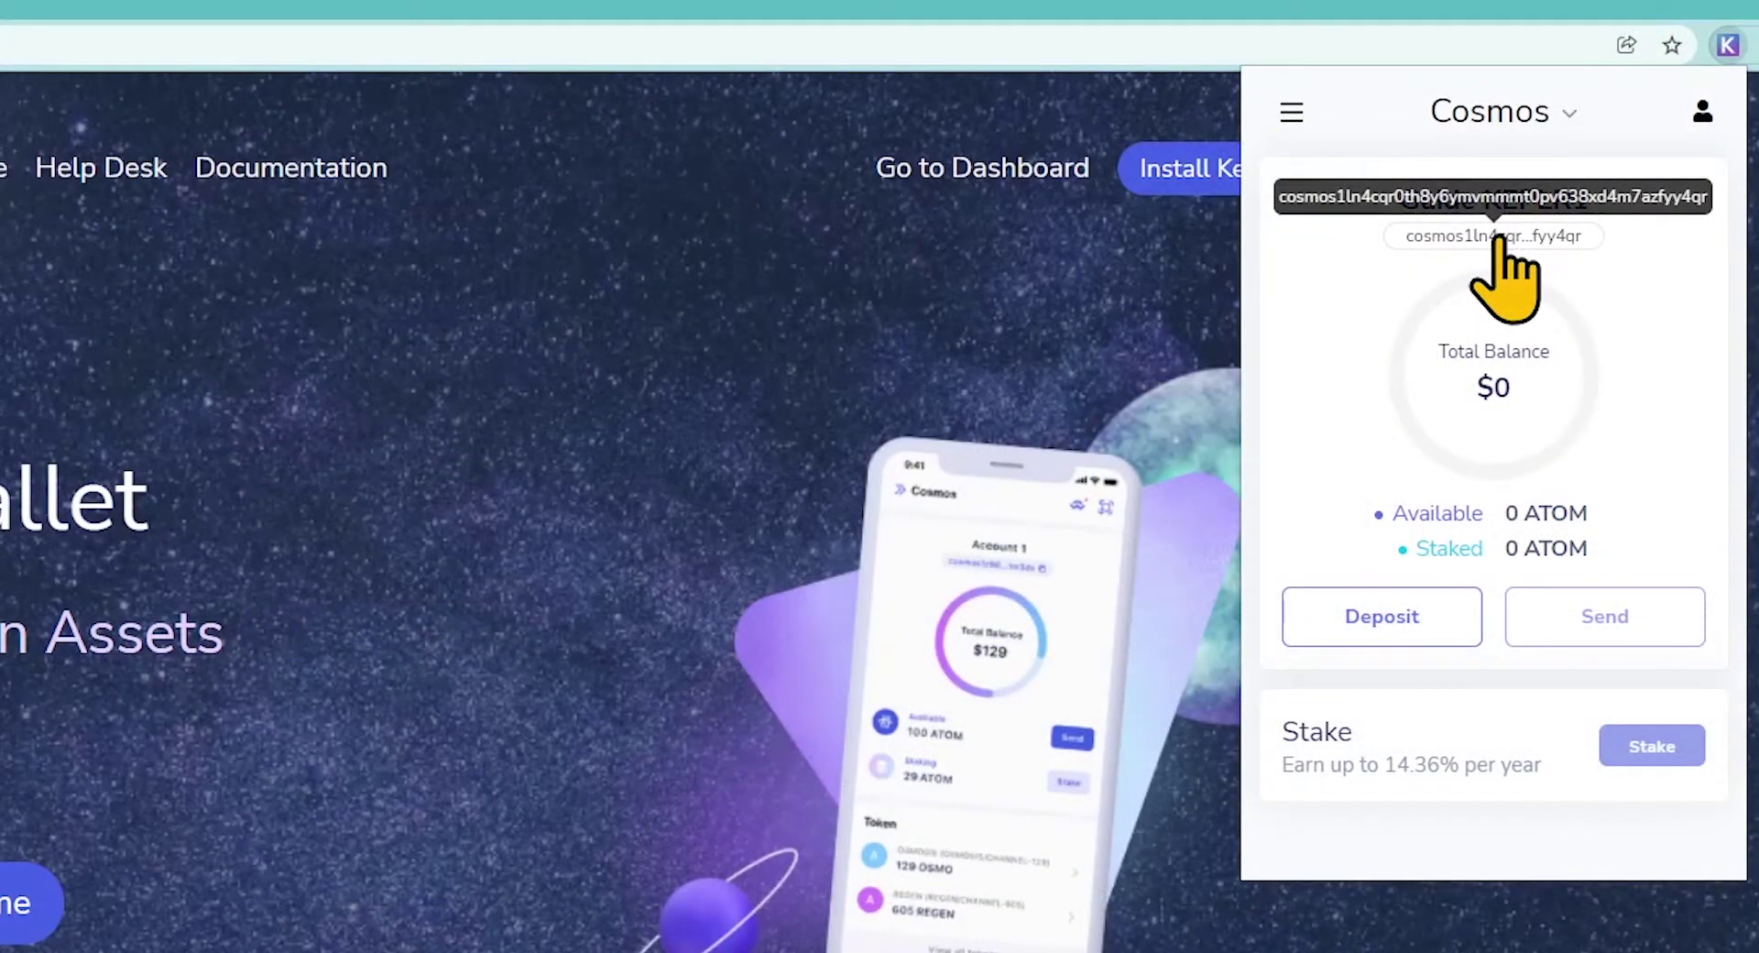
left_click(1496, 236)
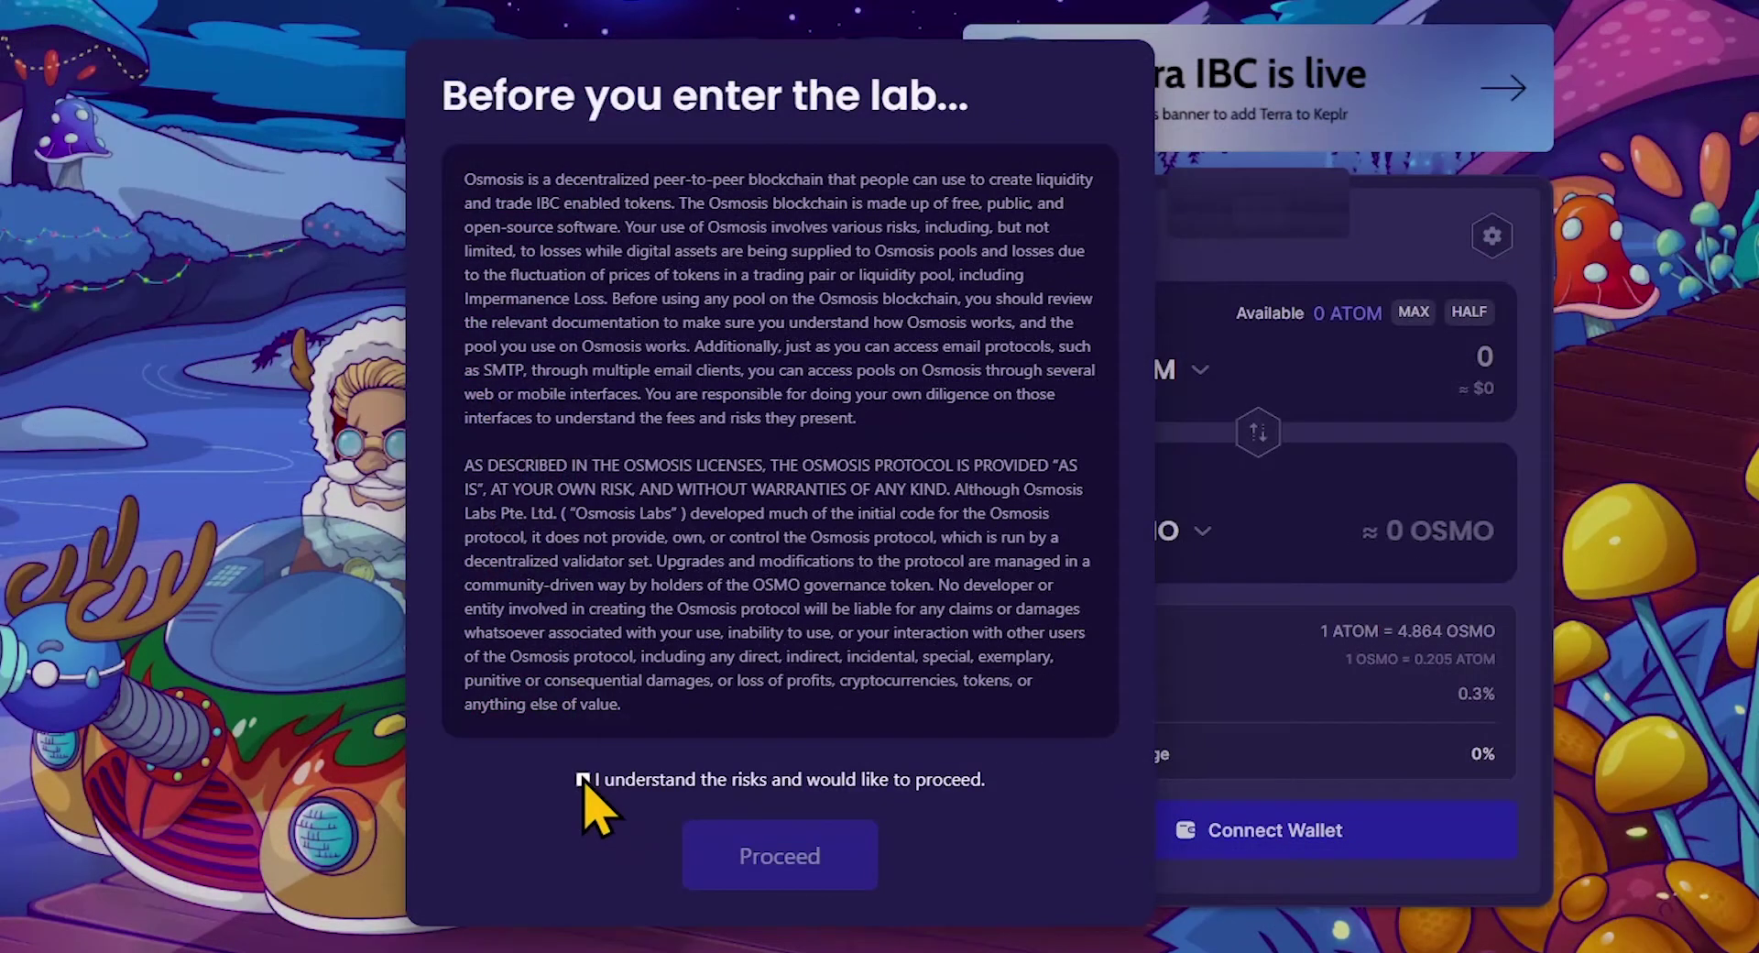
Accept the Osmosis risk disclaimer and connect Keplr Wallet, approving the connection request
left_click(720, 748)
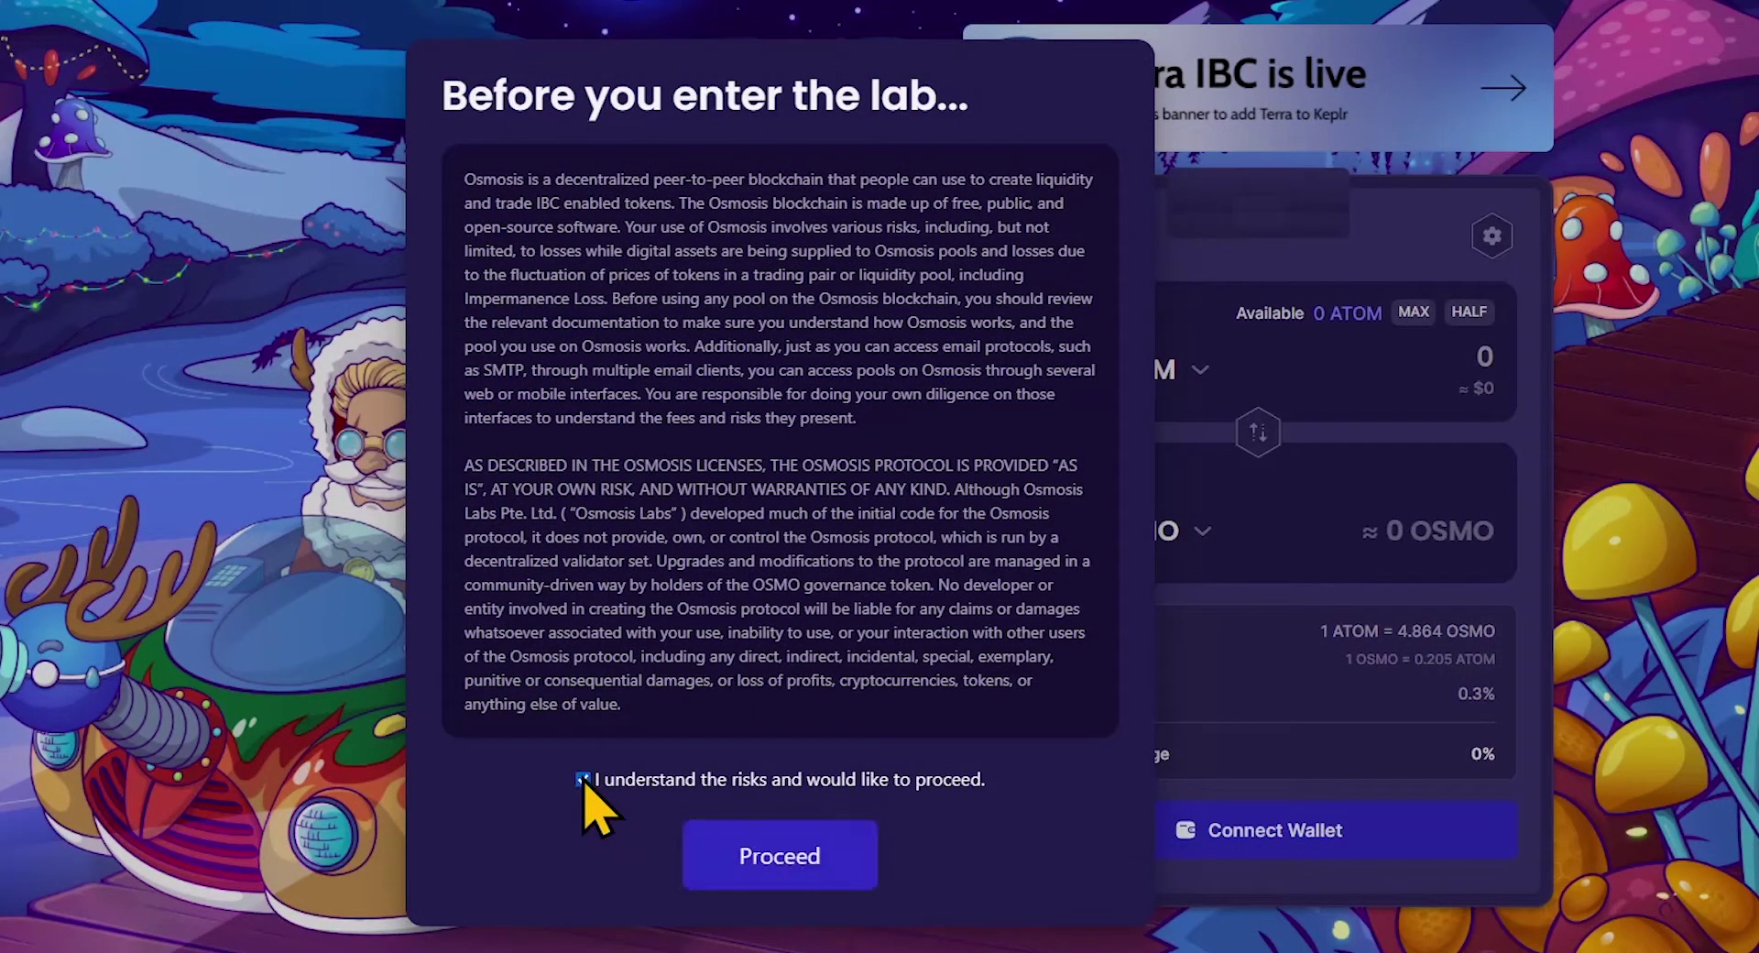
left_click(777, 881)
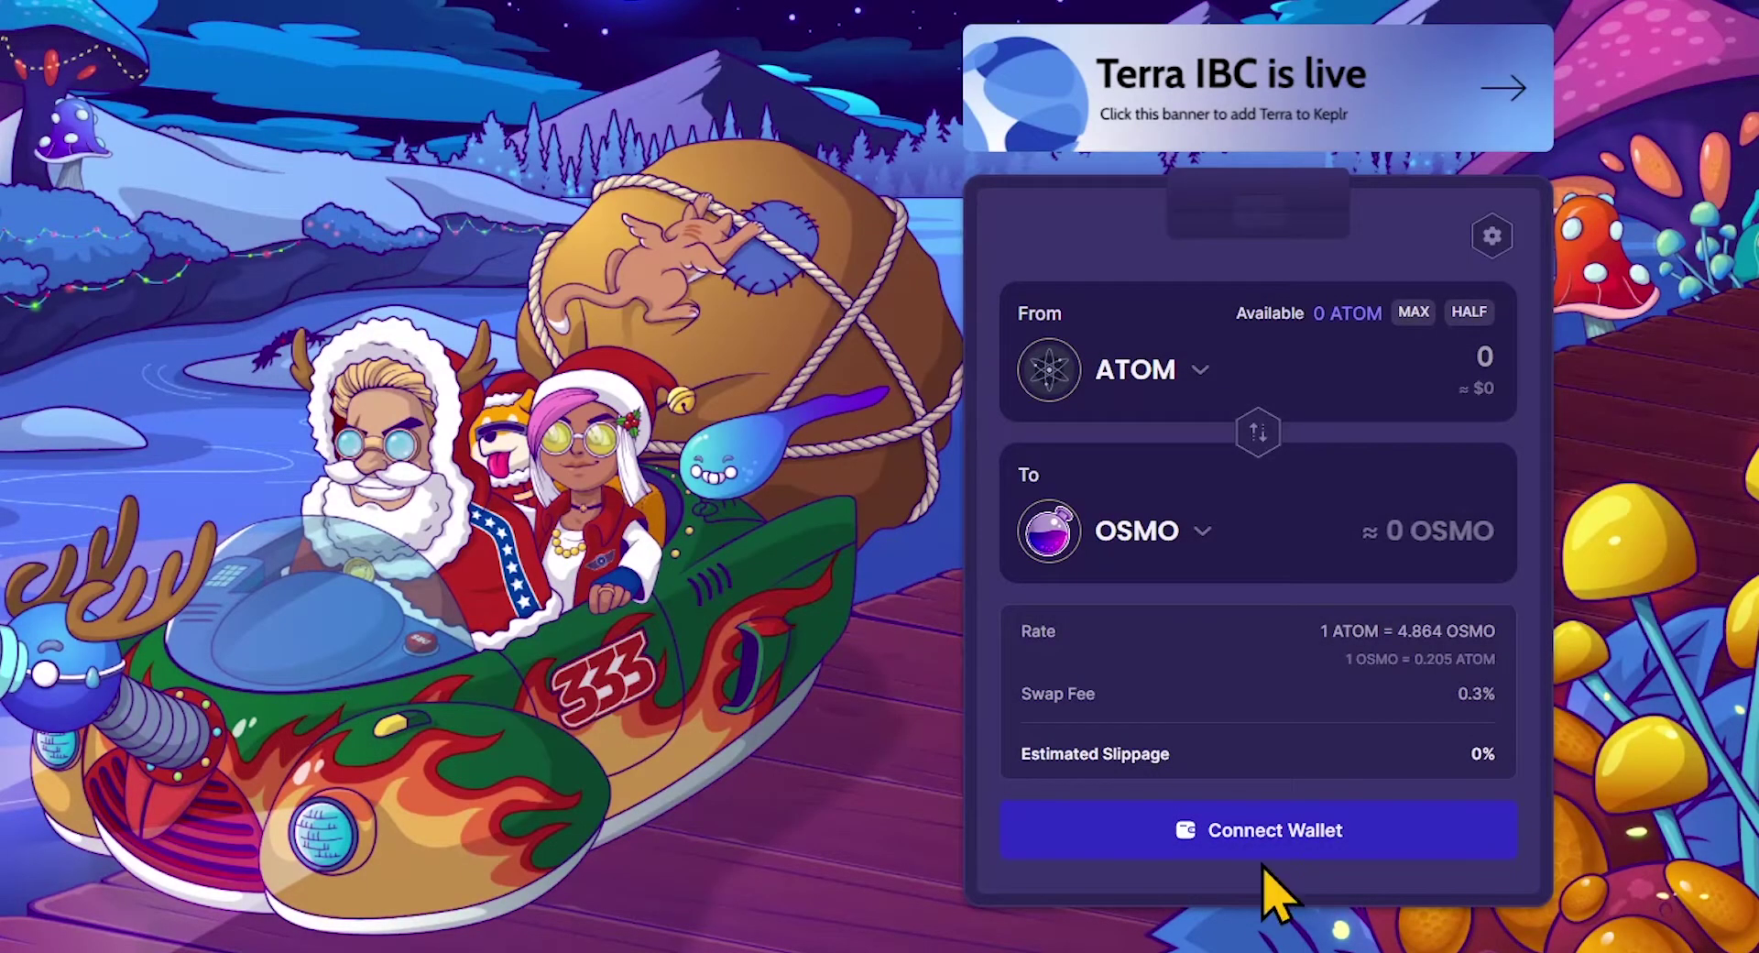
left_click(1268, 866)
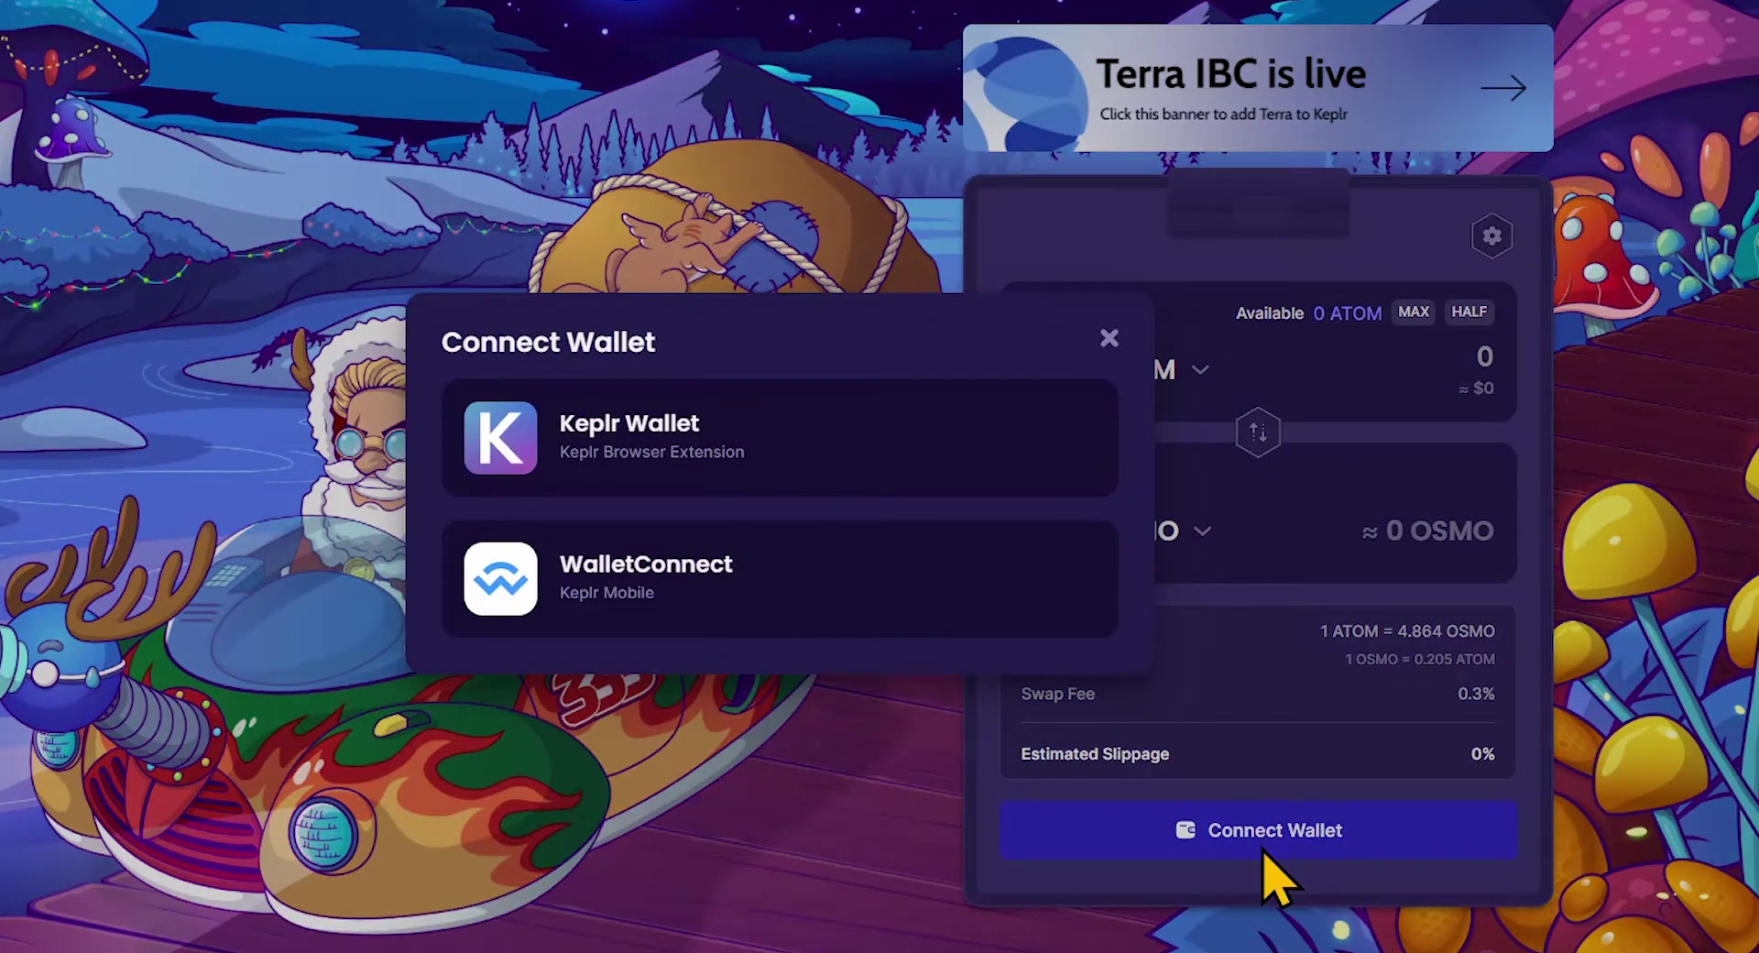
left_click(795, 449)
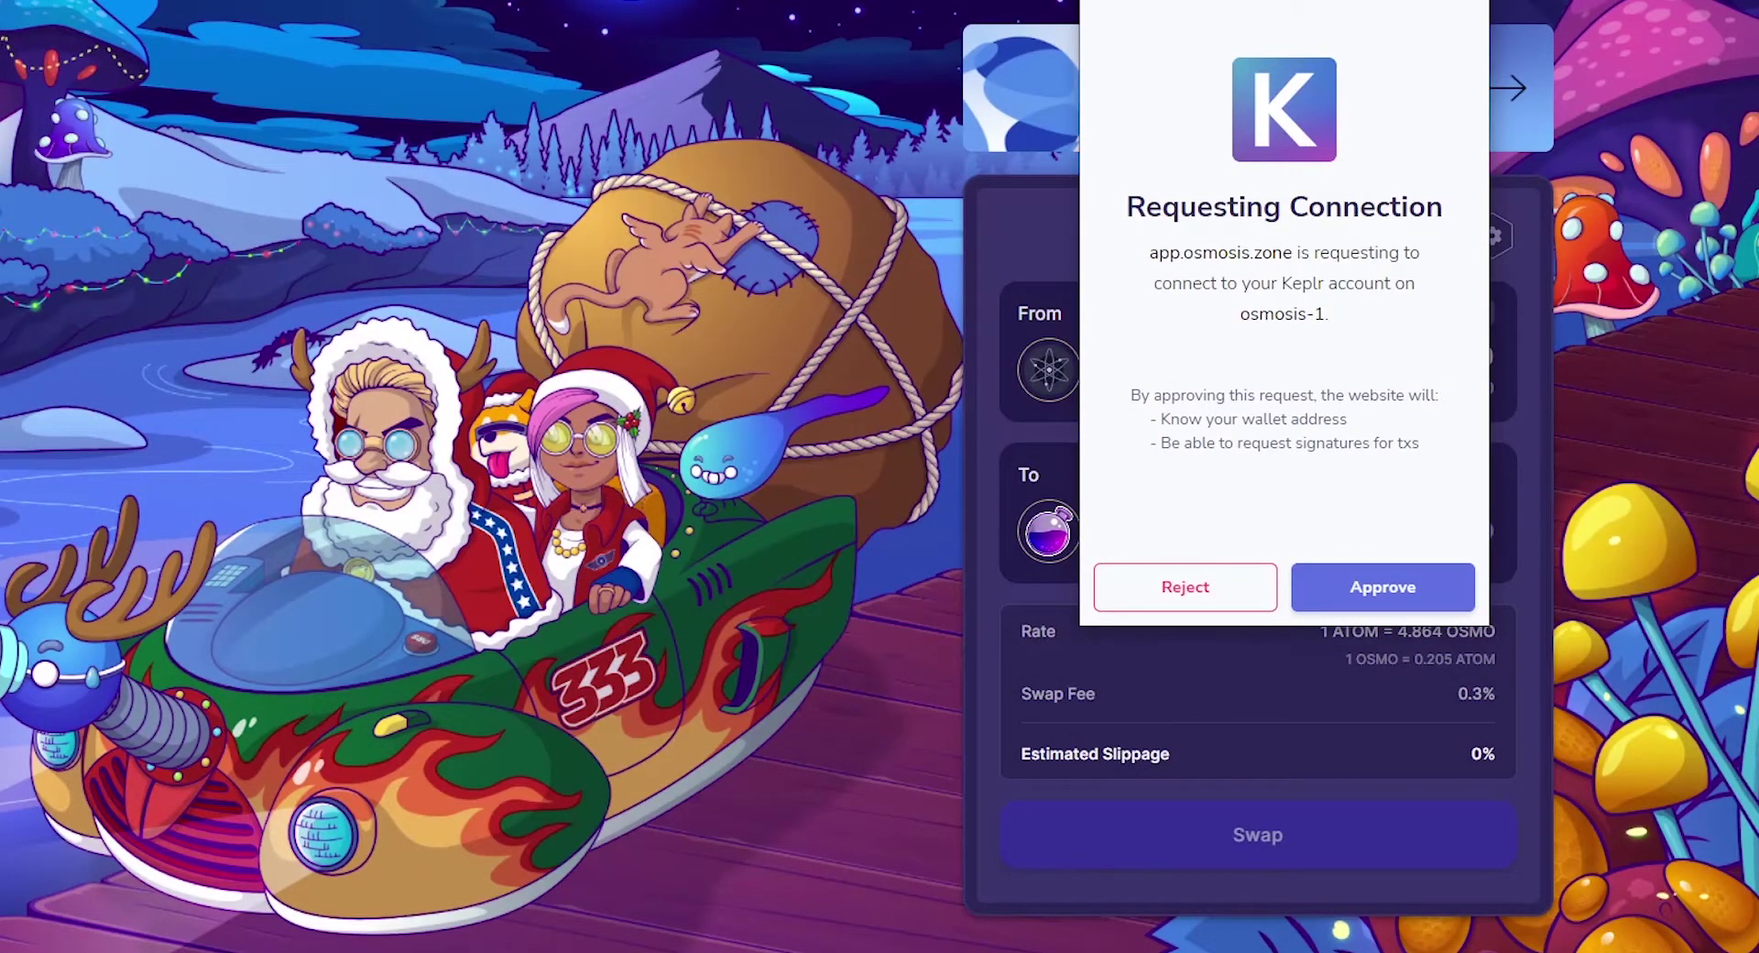
left_click(1382, 594)
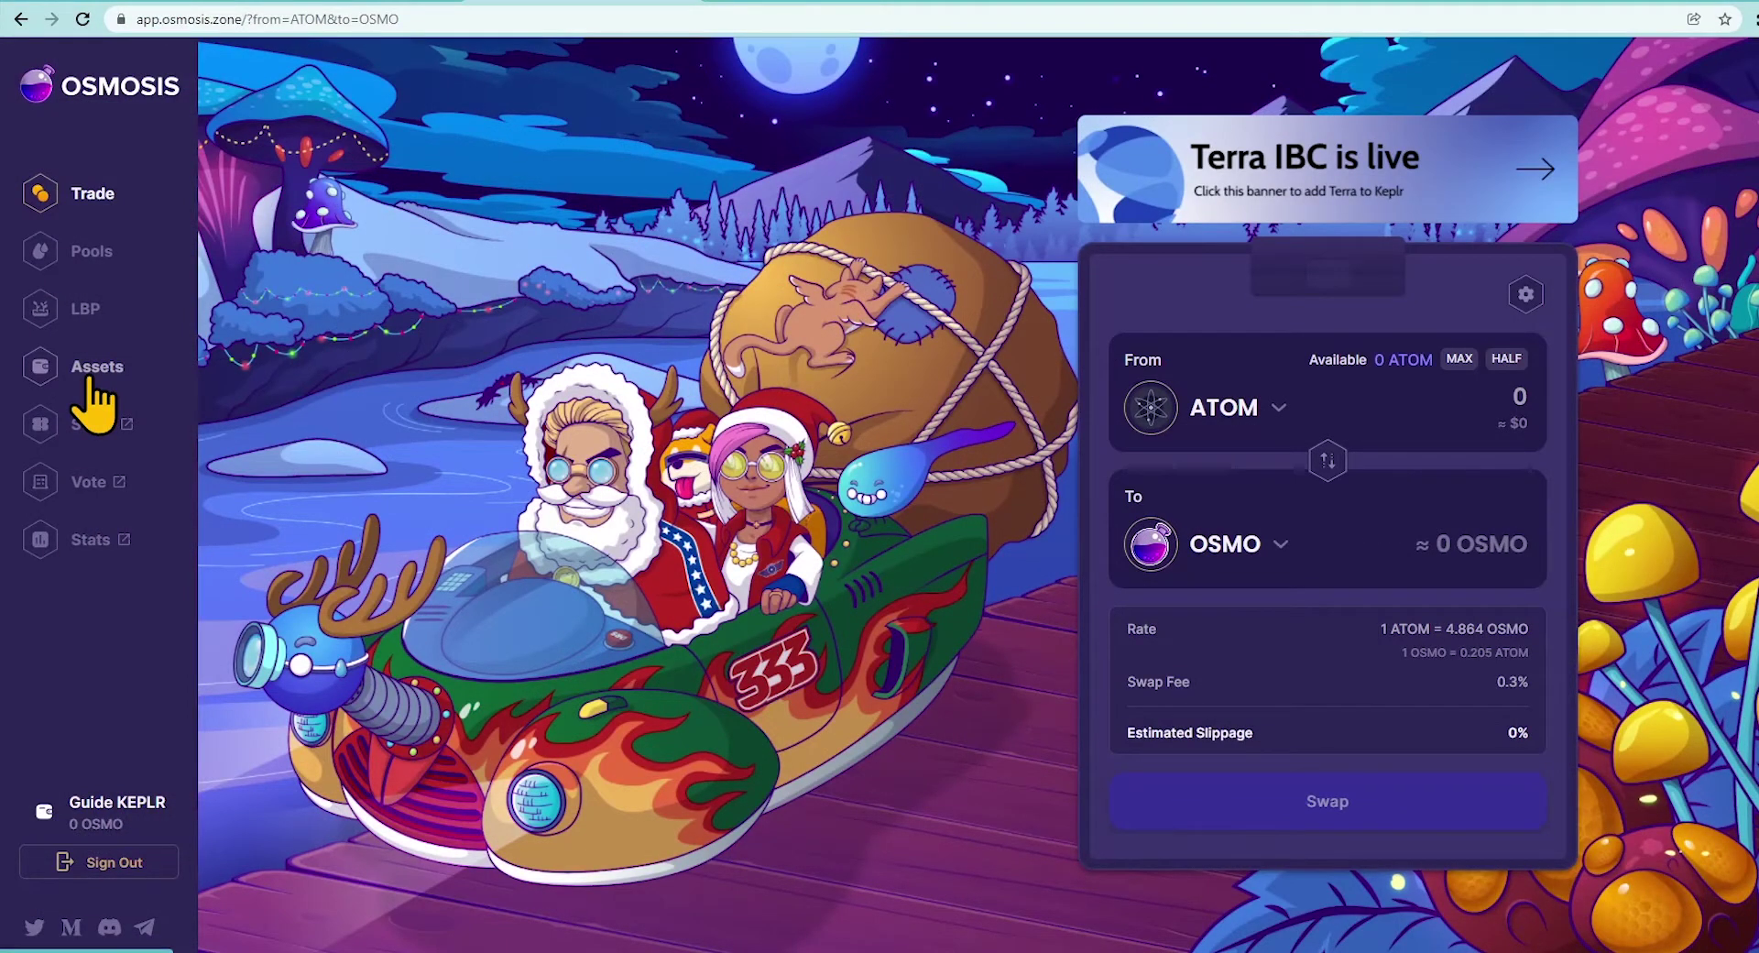
Deposit 0.4 ATOM from Cosmos Hub into Osmosis and approve the IBC transfer in Keplr
left_click(95, 368)
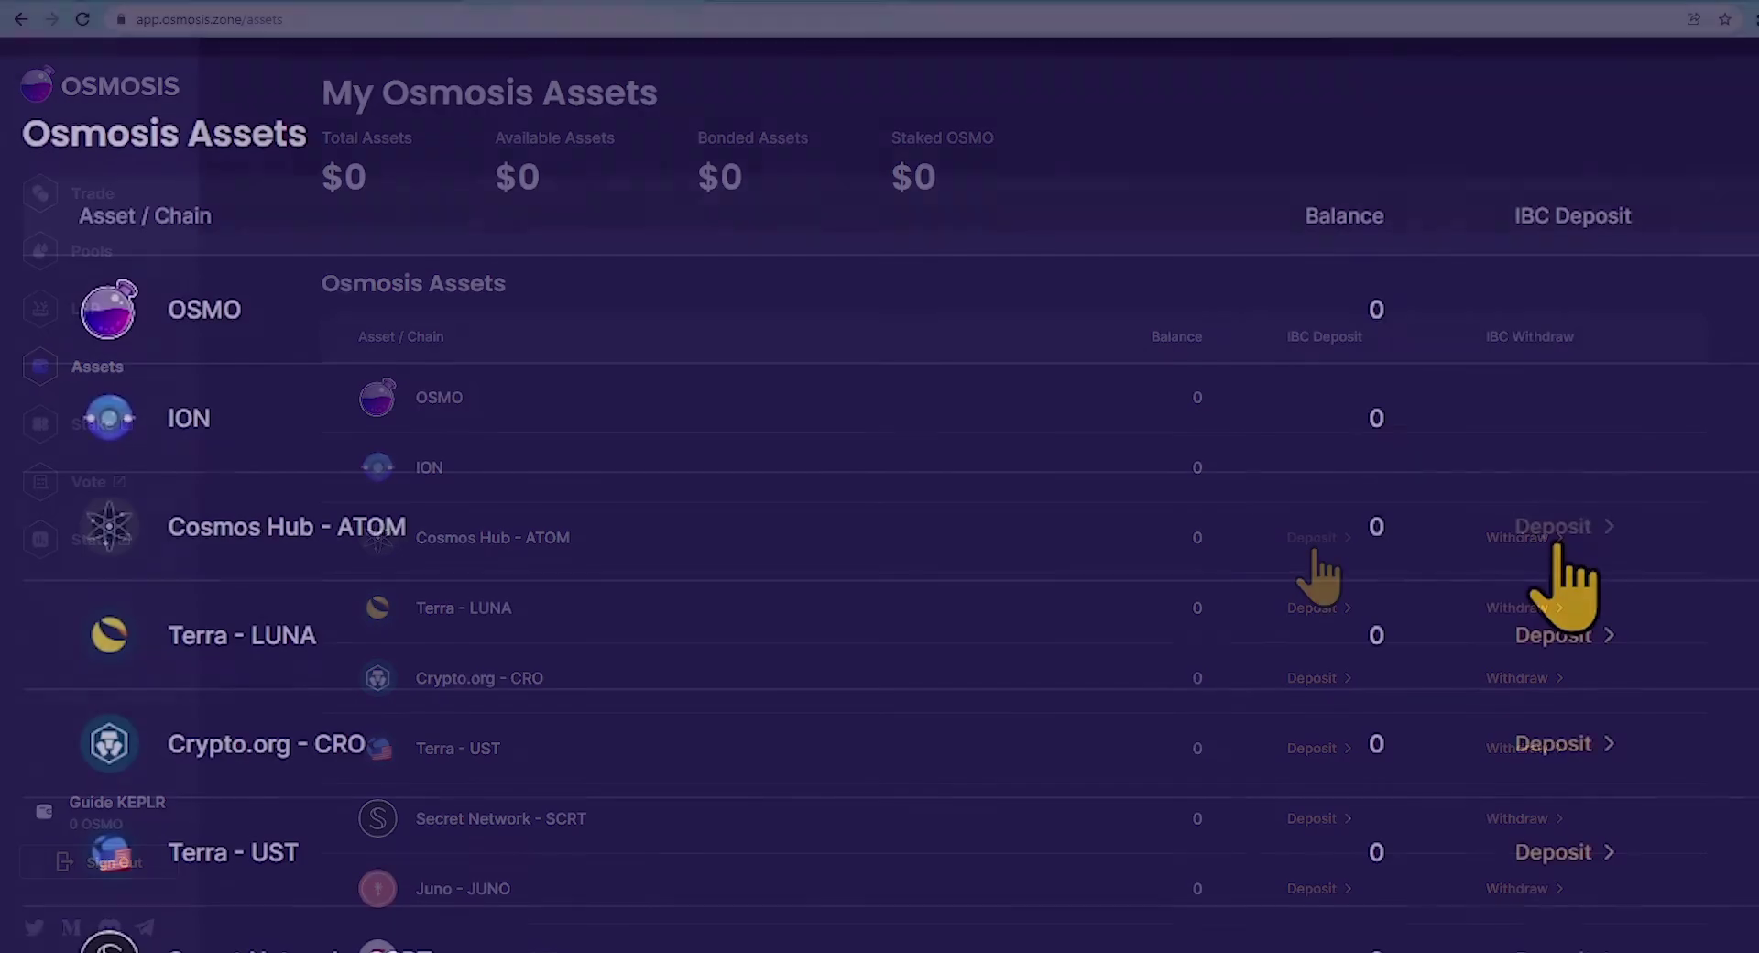
left_click(1555, 531)
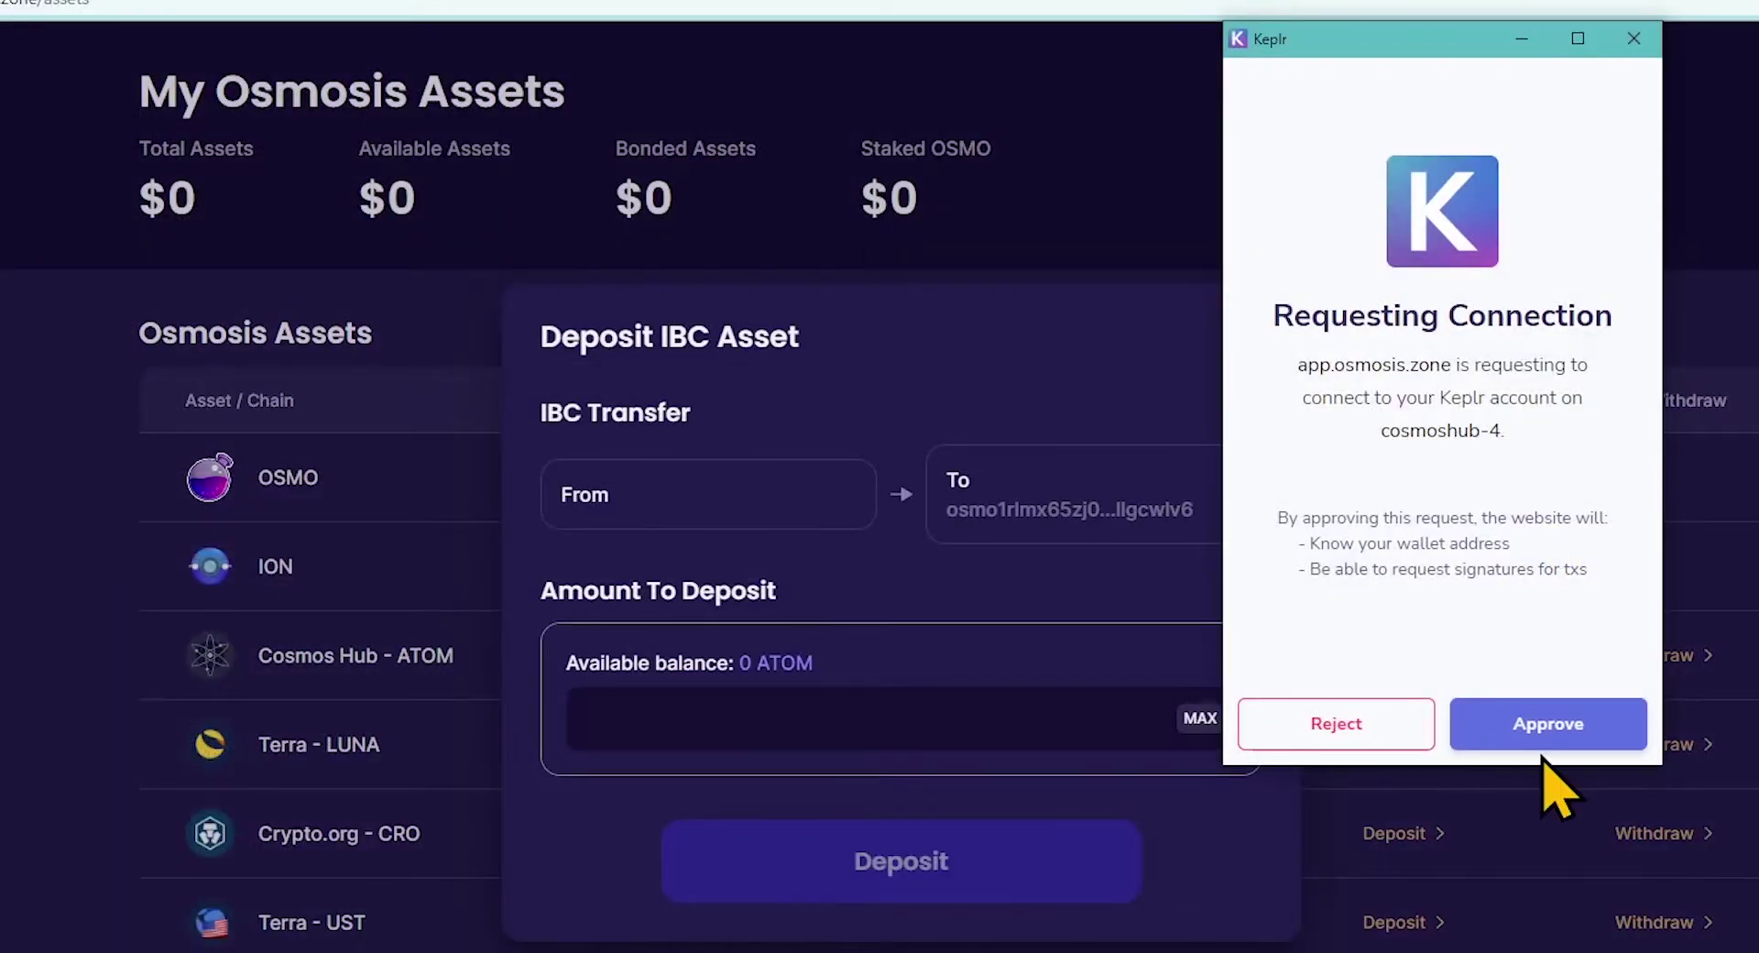
left_click(1544, 733)
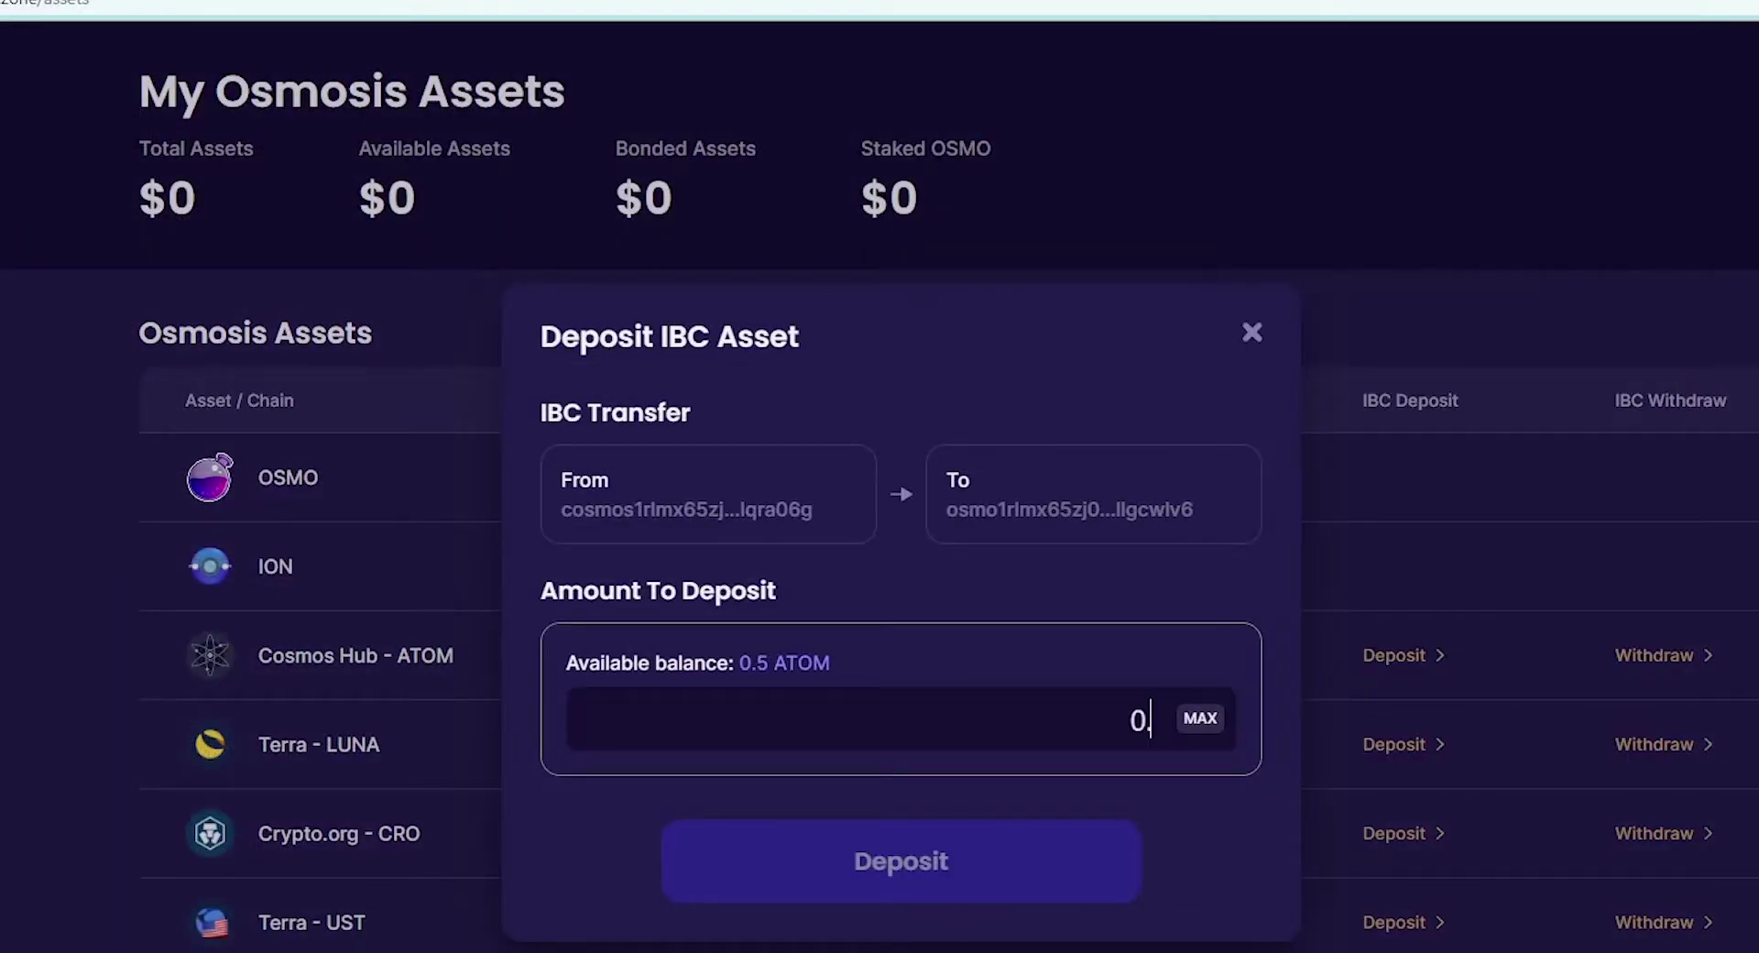
type(".4")
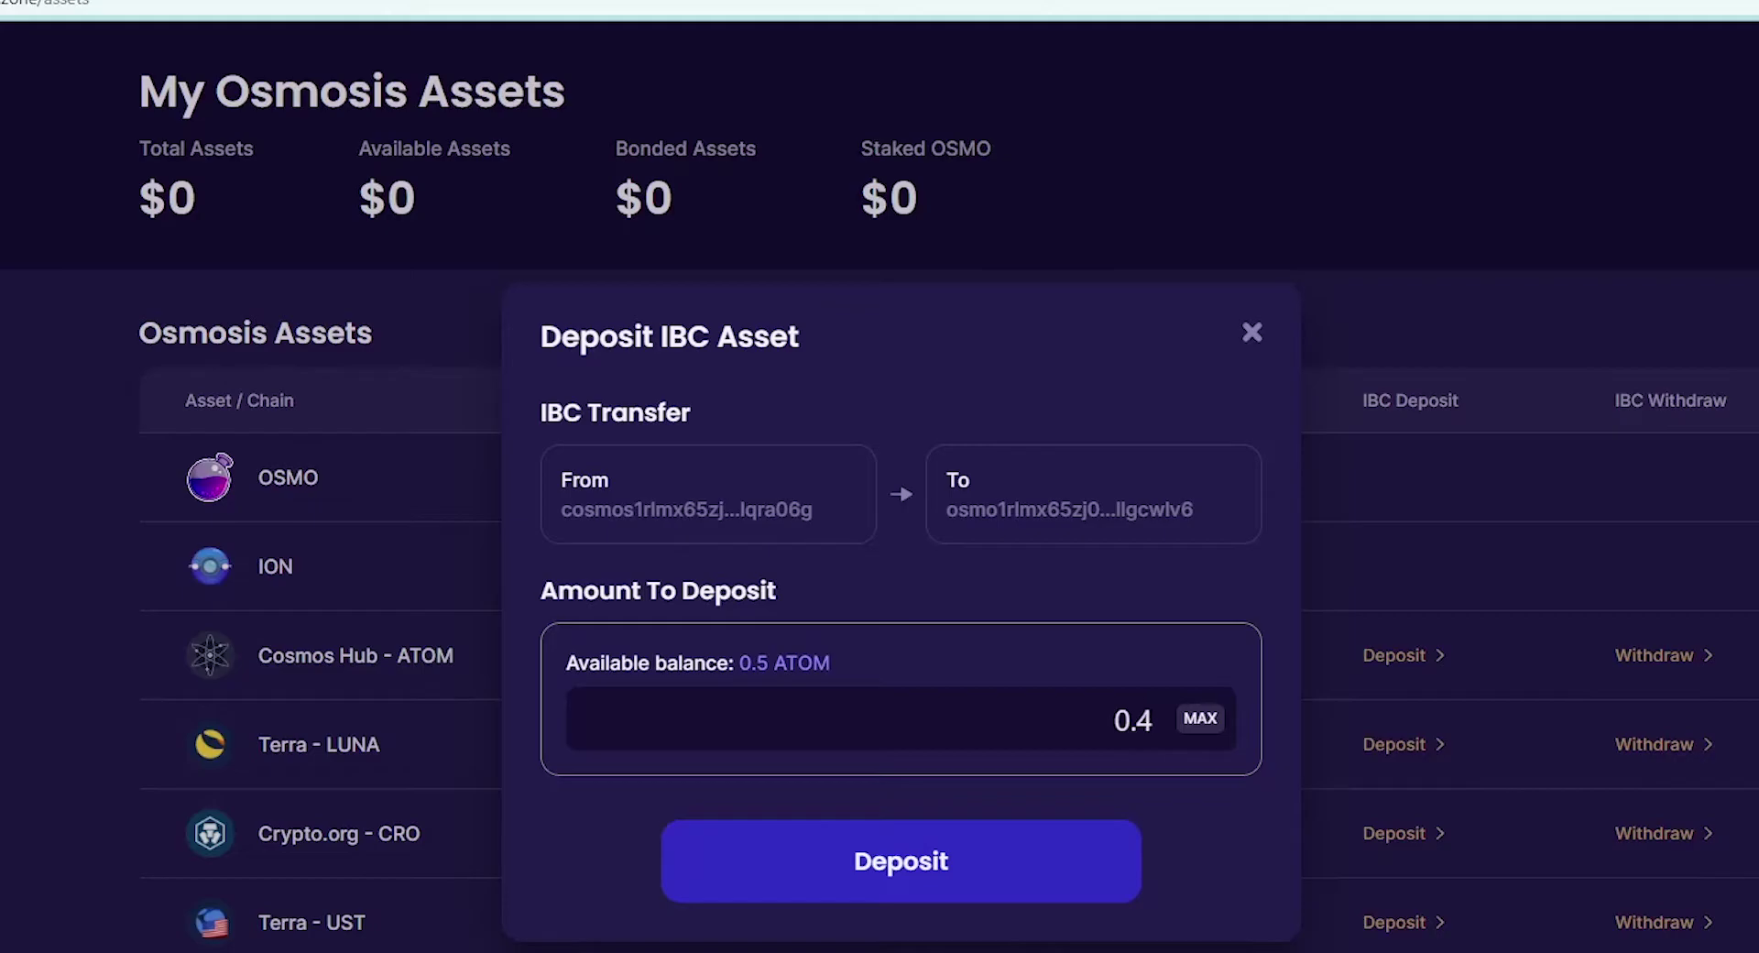
left_click(905, 884)
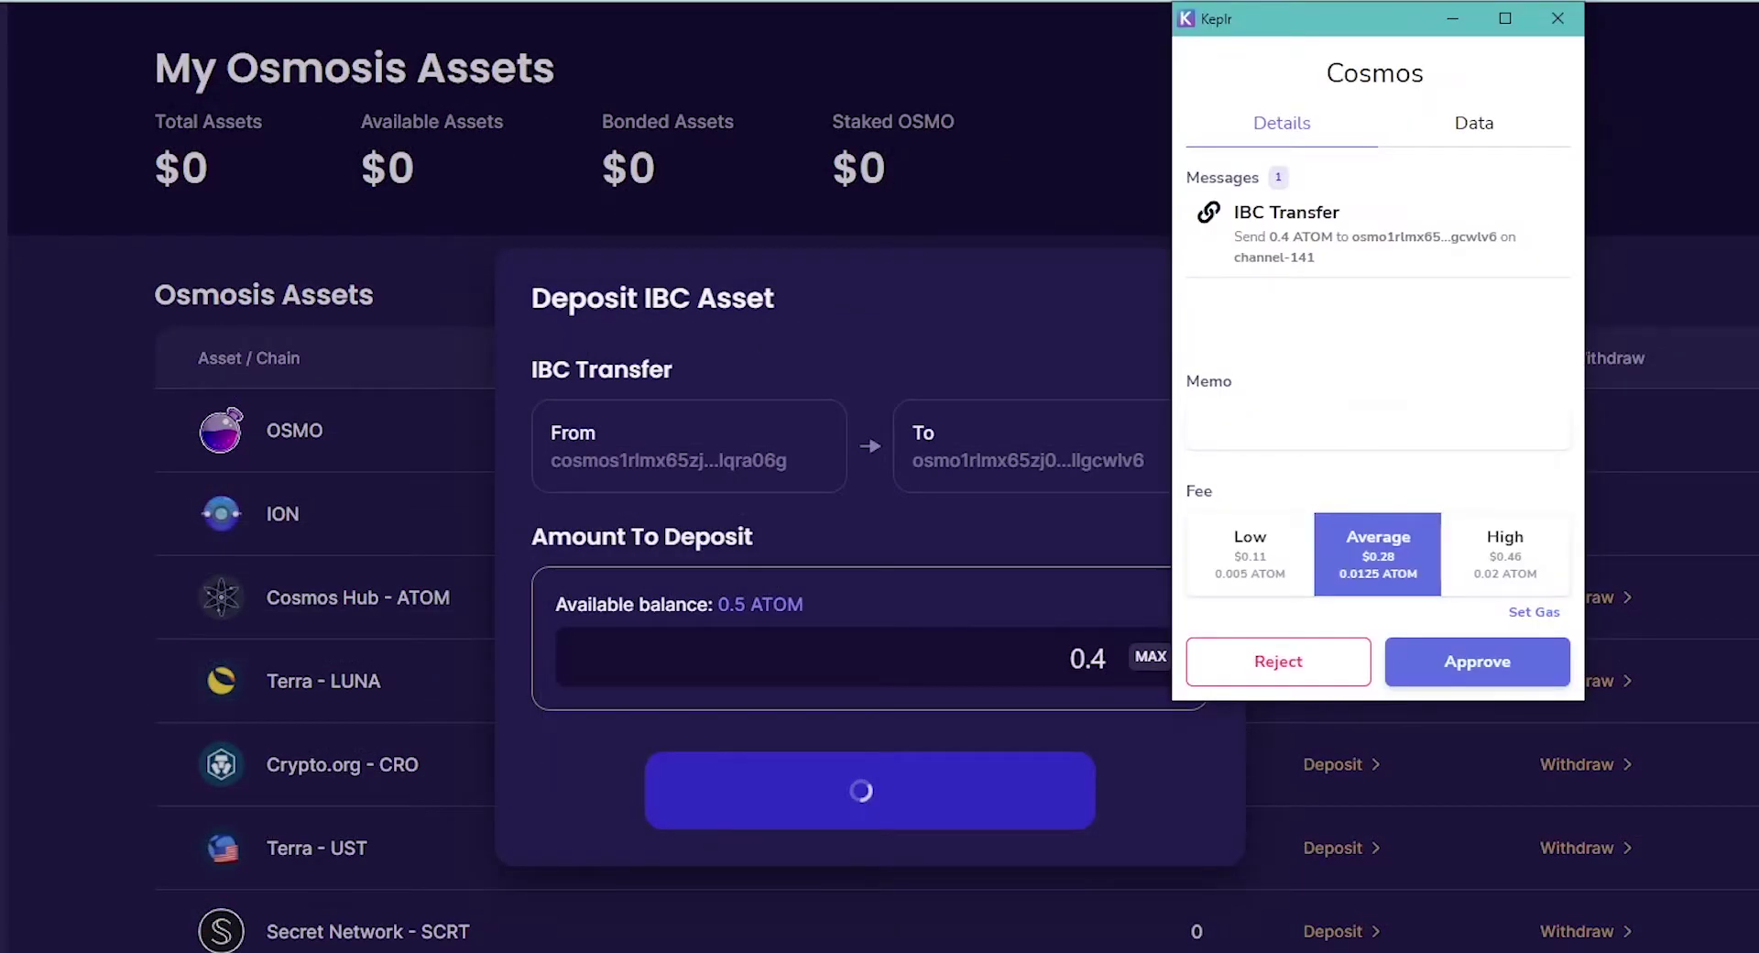
left_click(1476, 663)
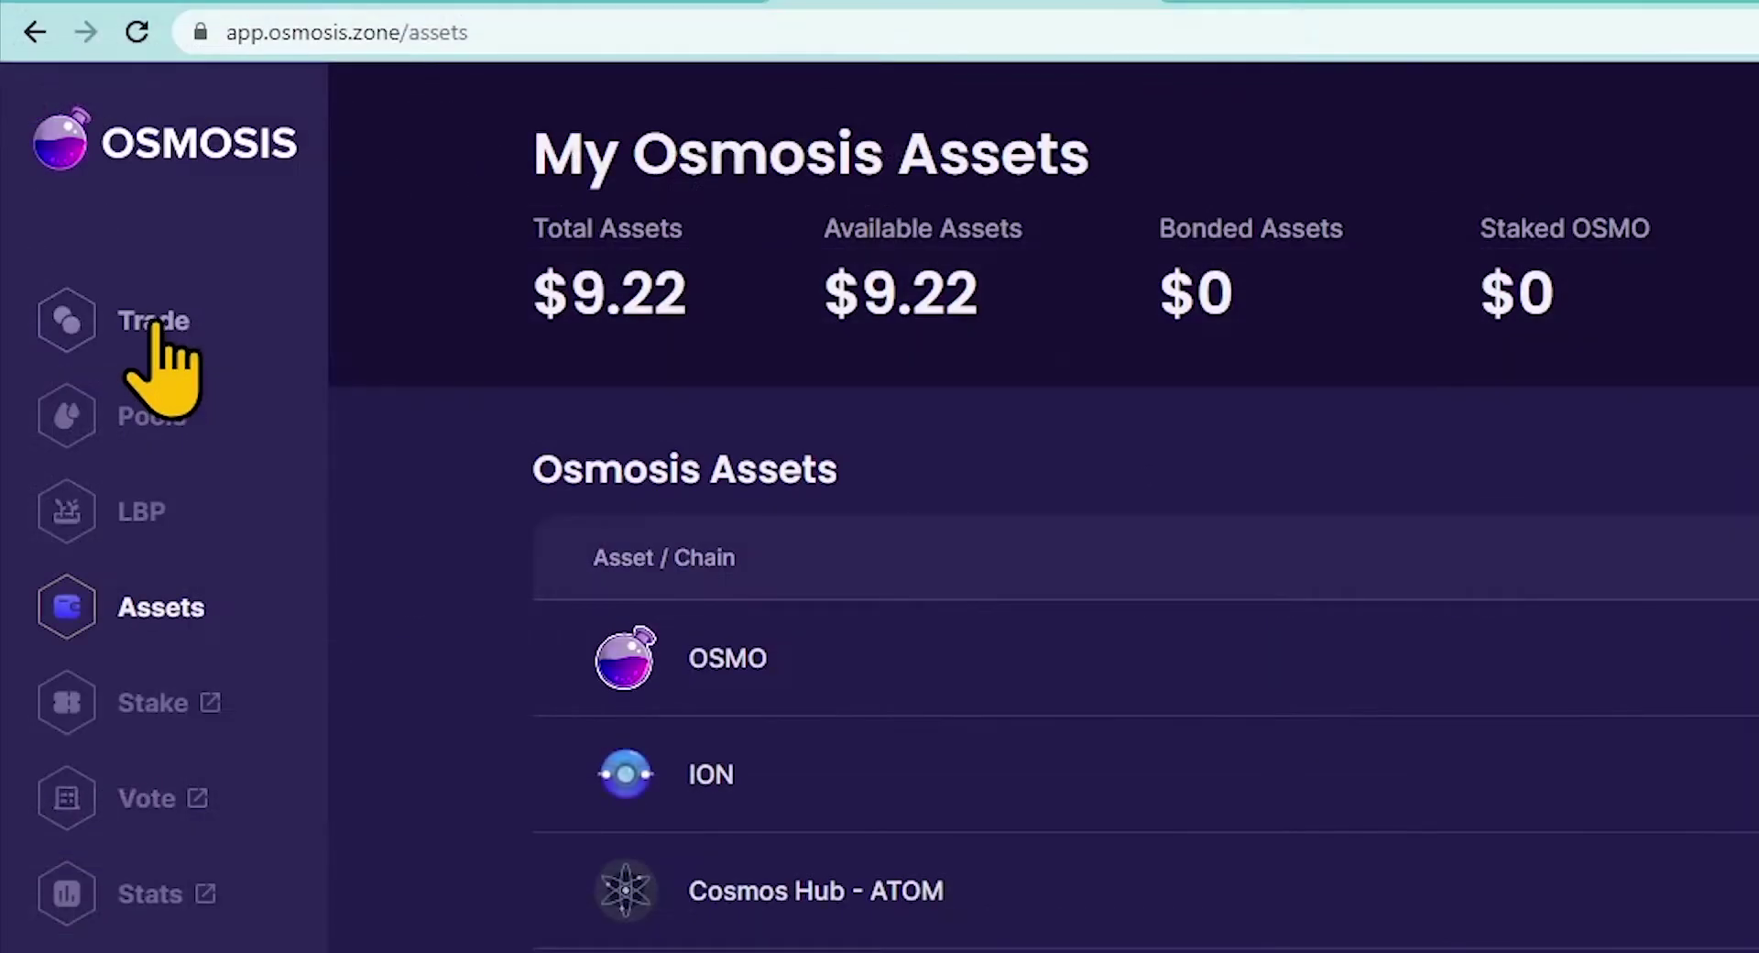
Swap the full 0.4 ATOM balance for CMDX and approve the swap in Keplr
left_click(89, 216)
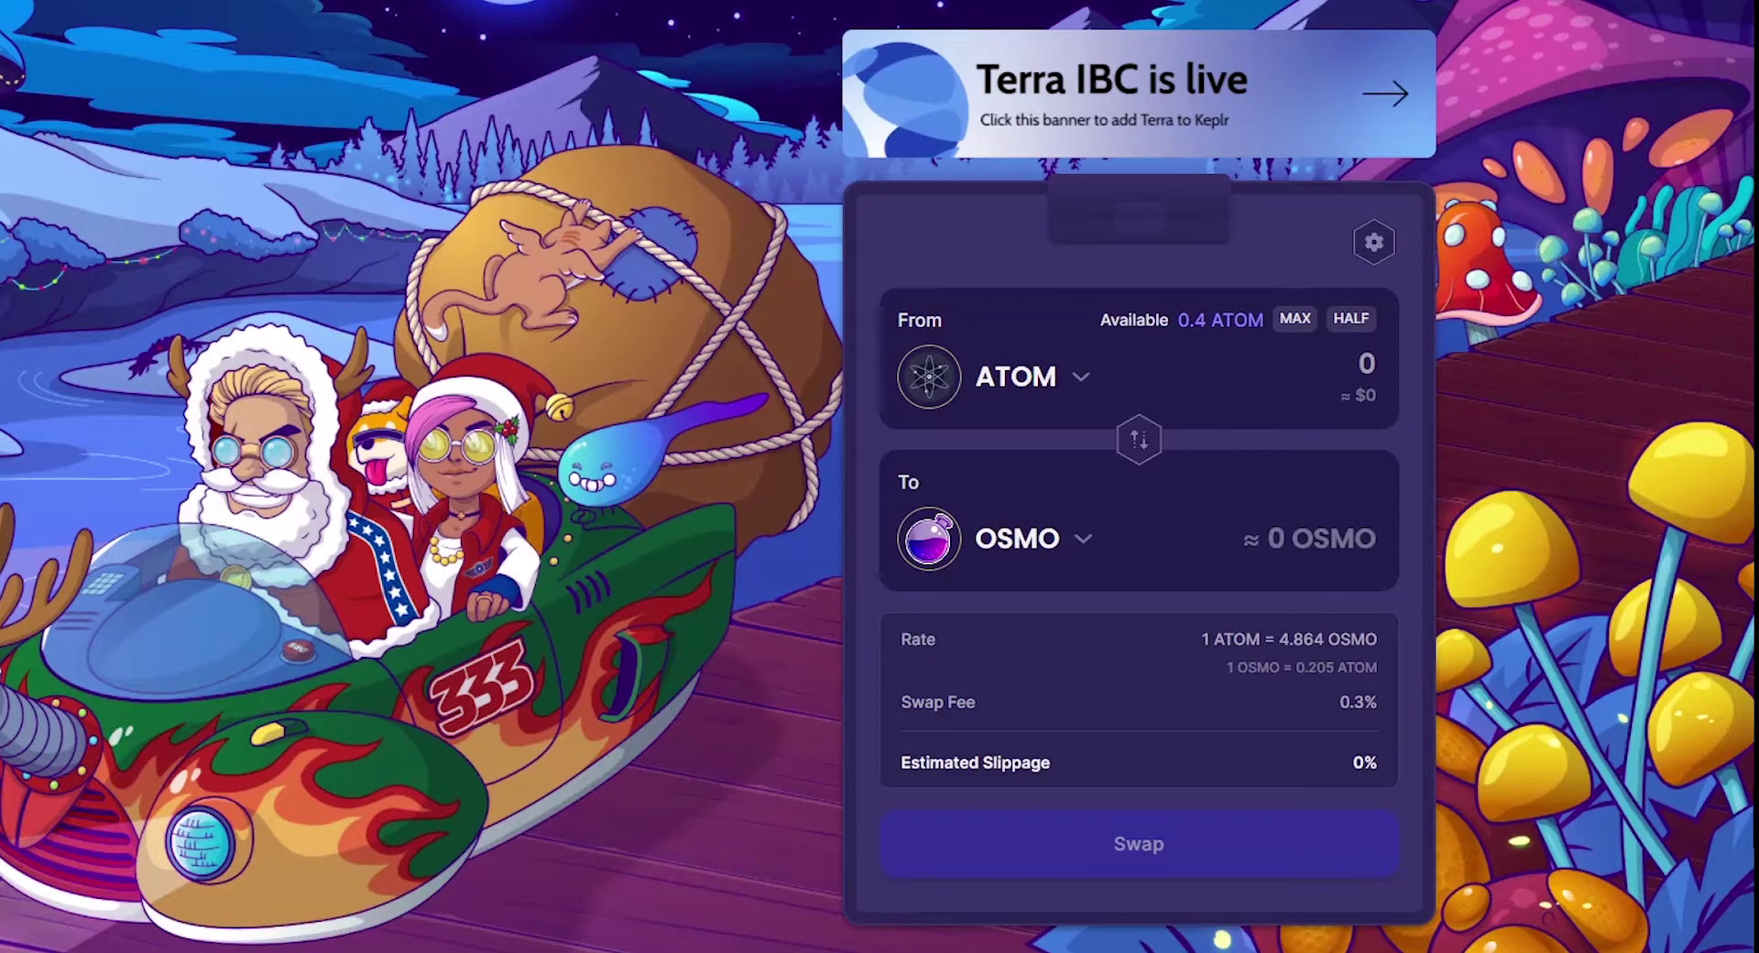
left_click(1083, 545)
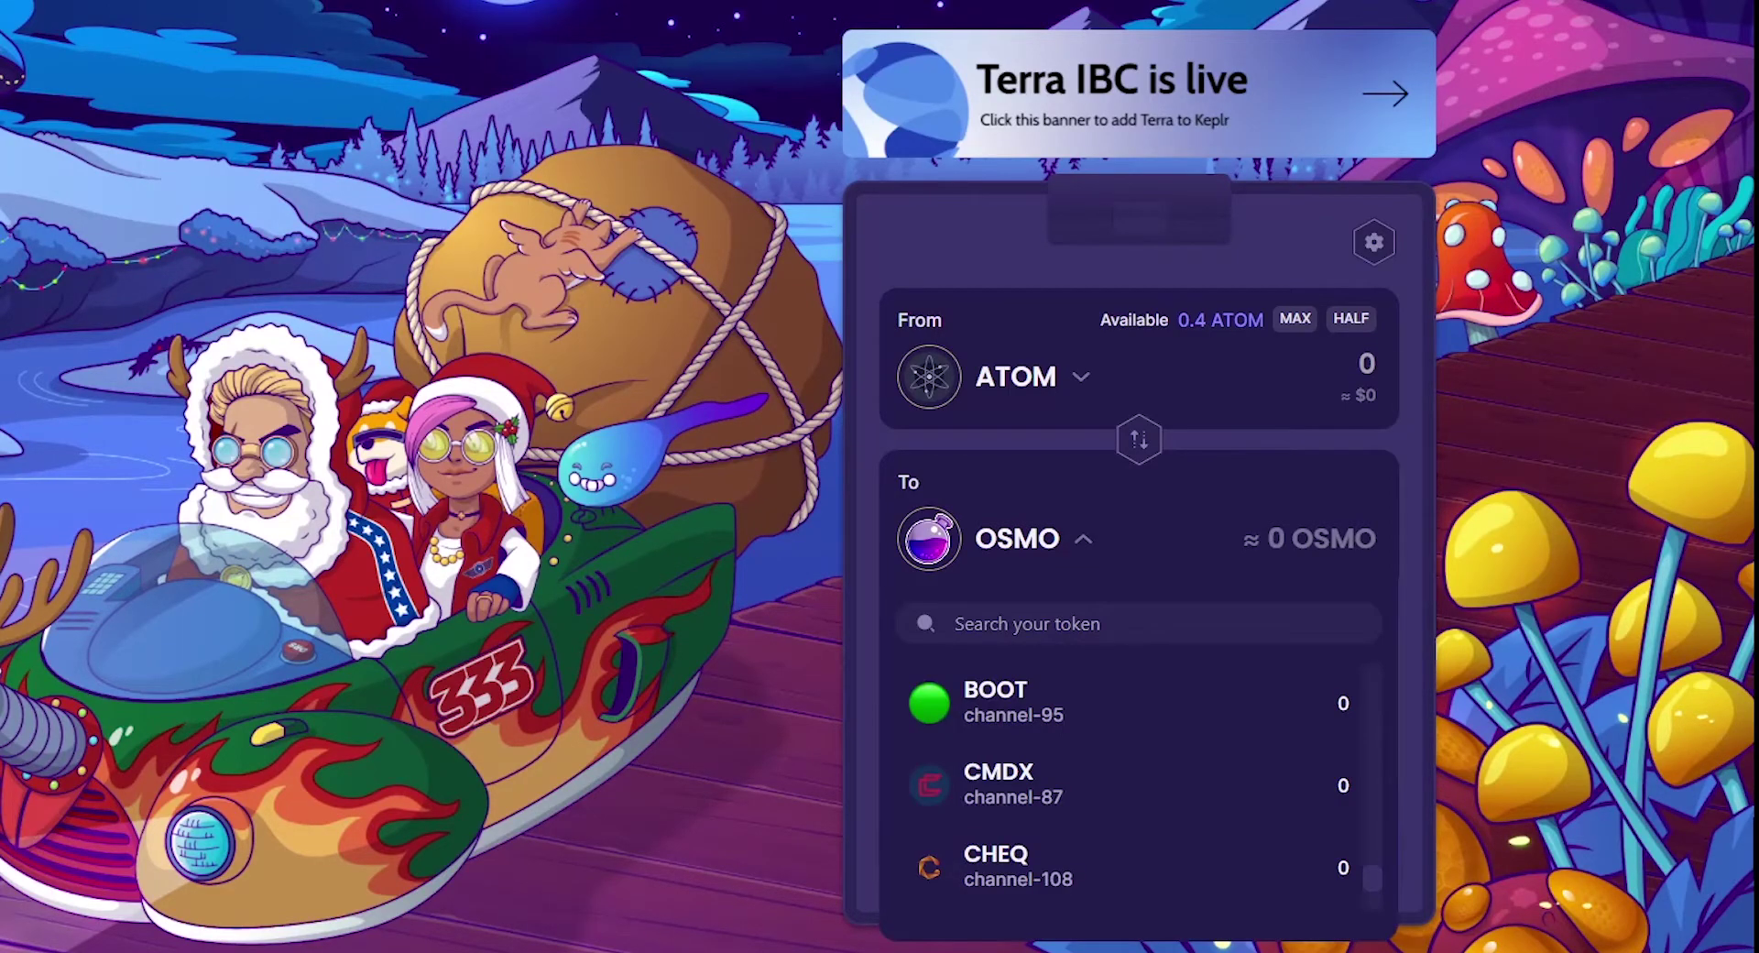
left_click(1136, 783)
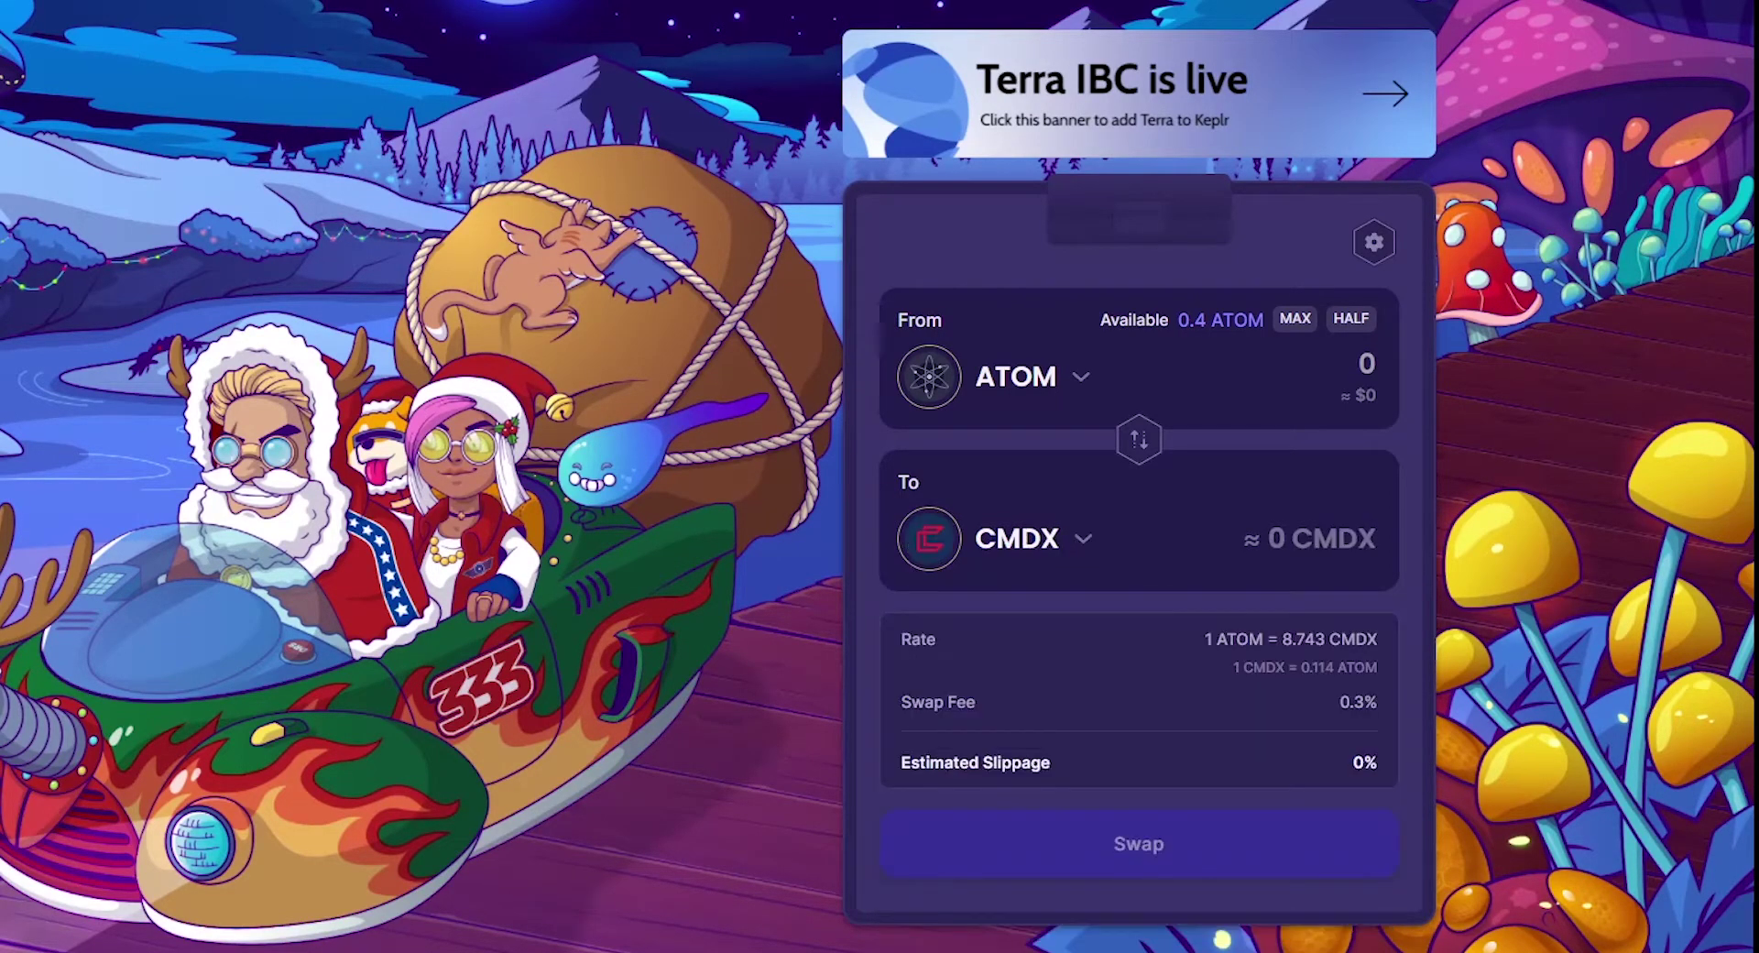
left_click(1295, 321)
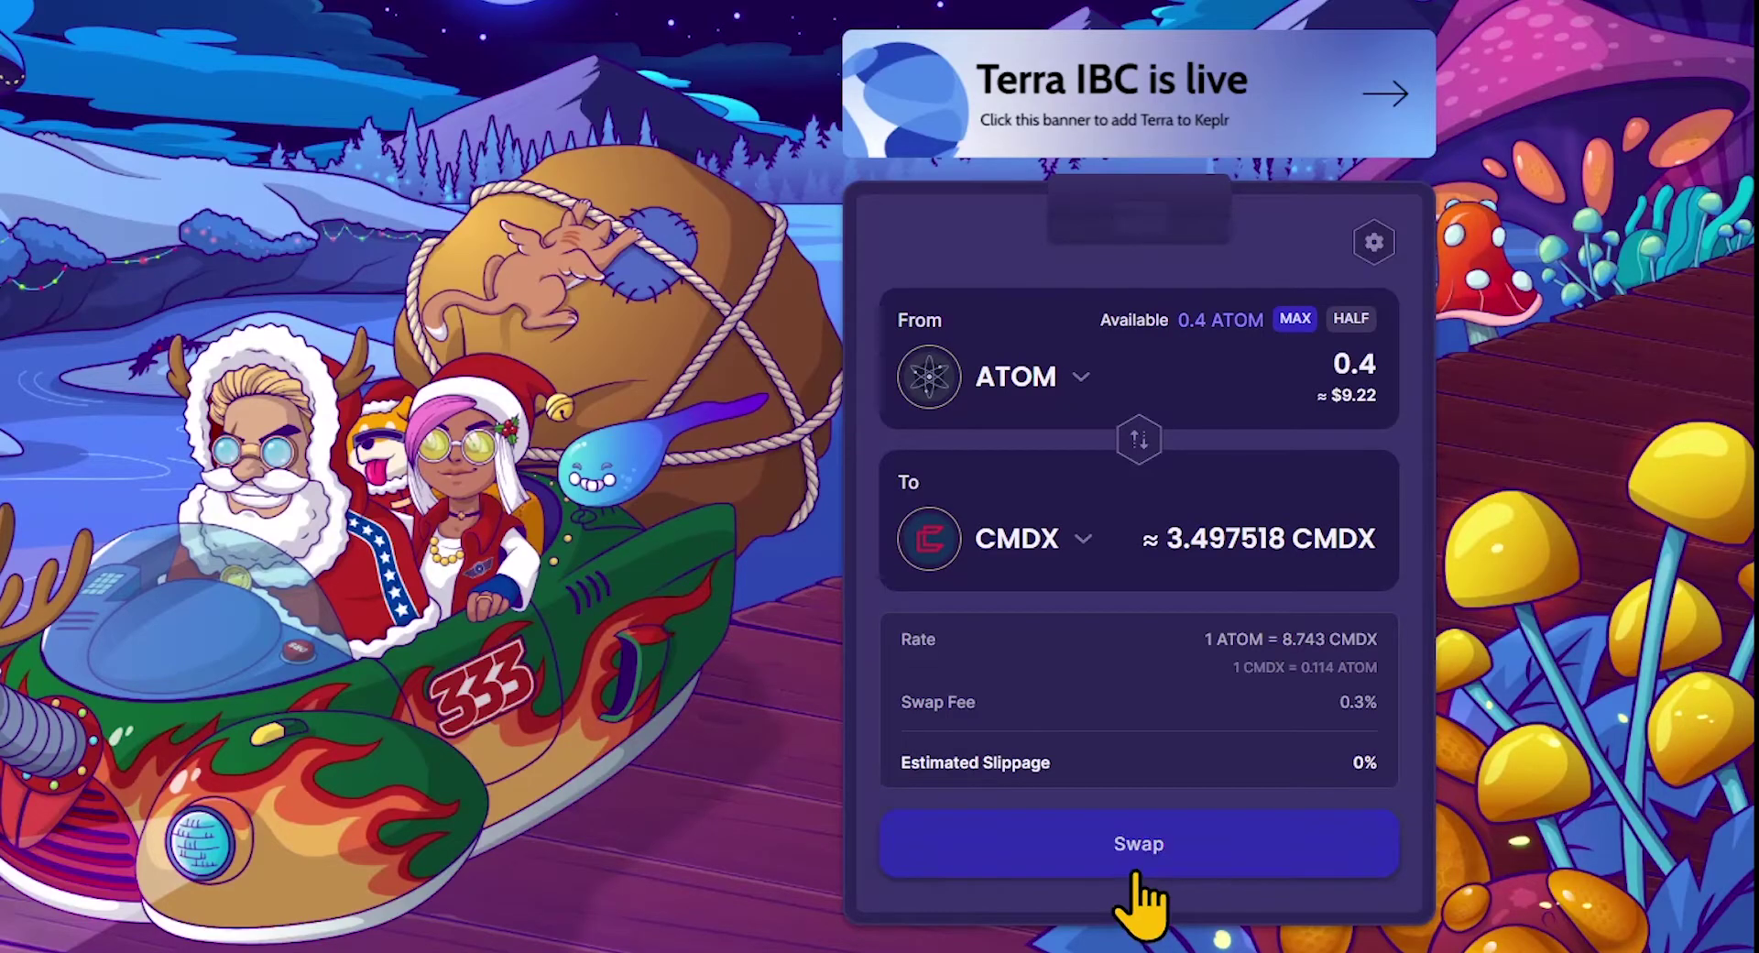
left_click(1136, 873)
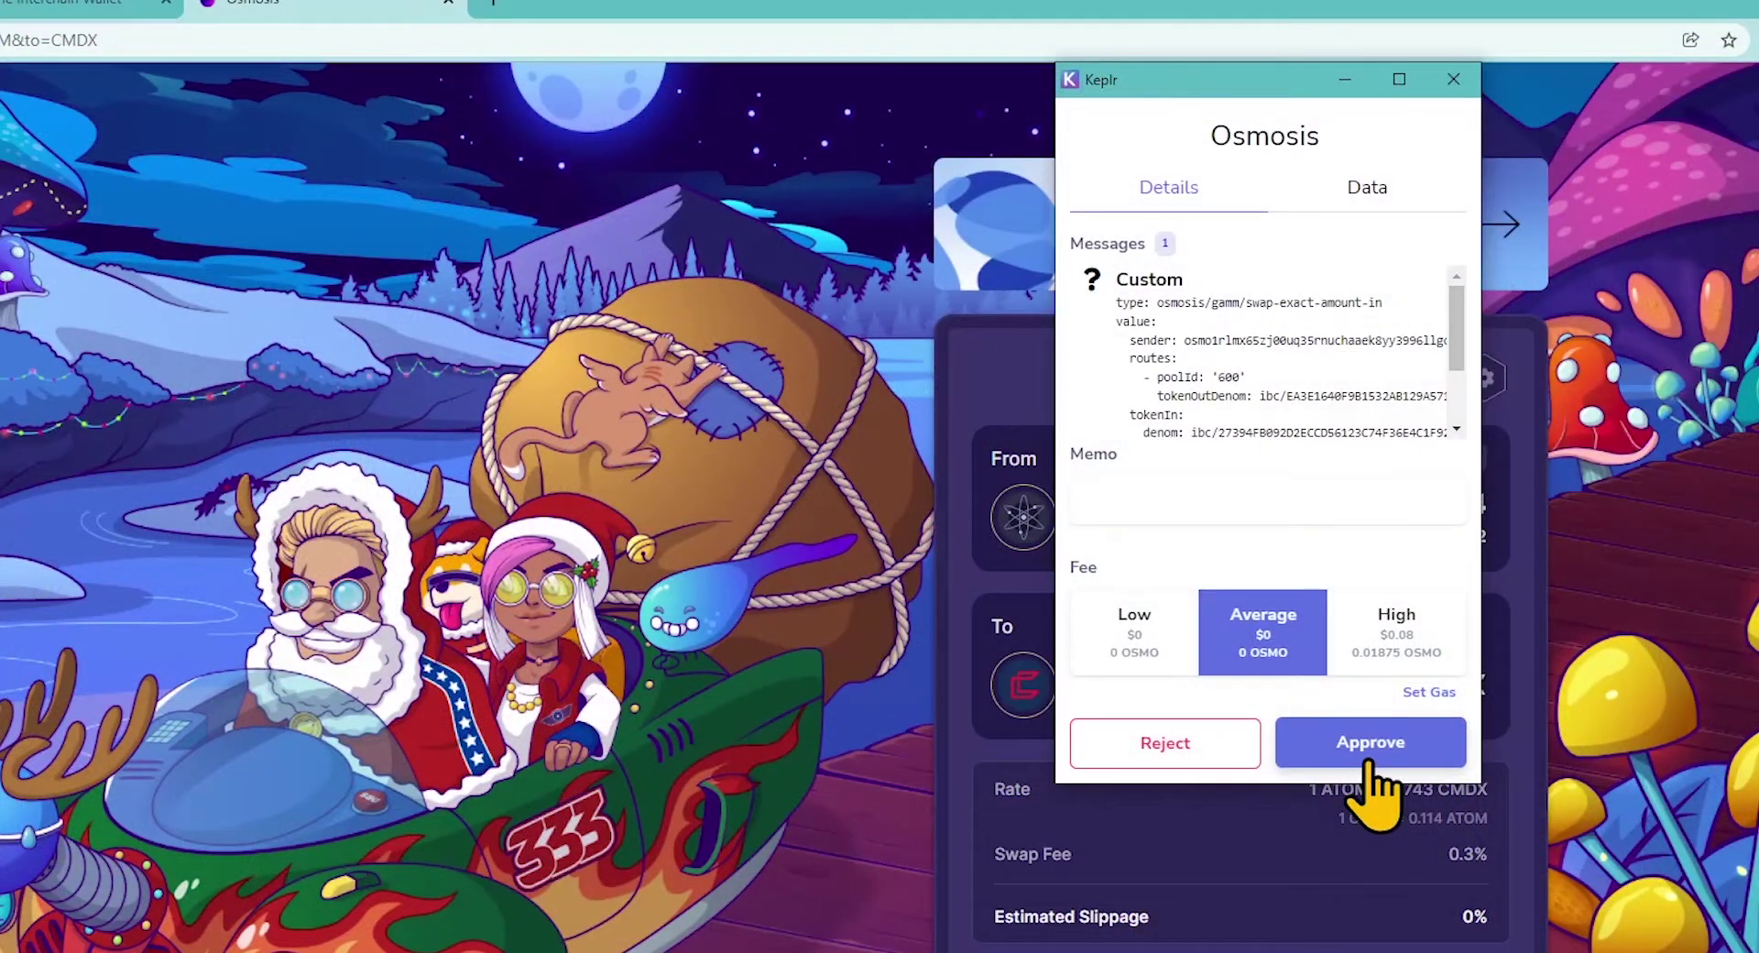
left_click(1347, 757)
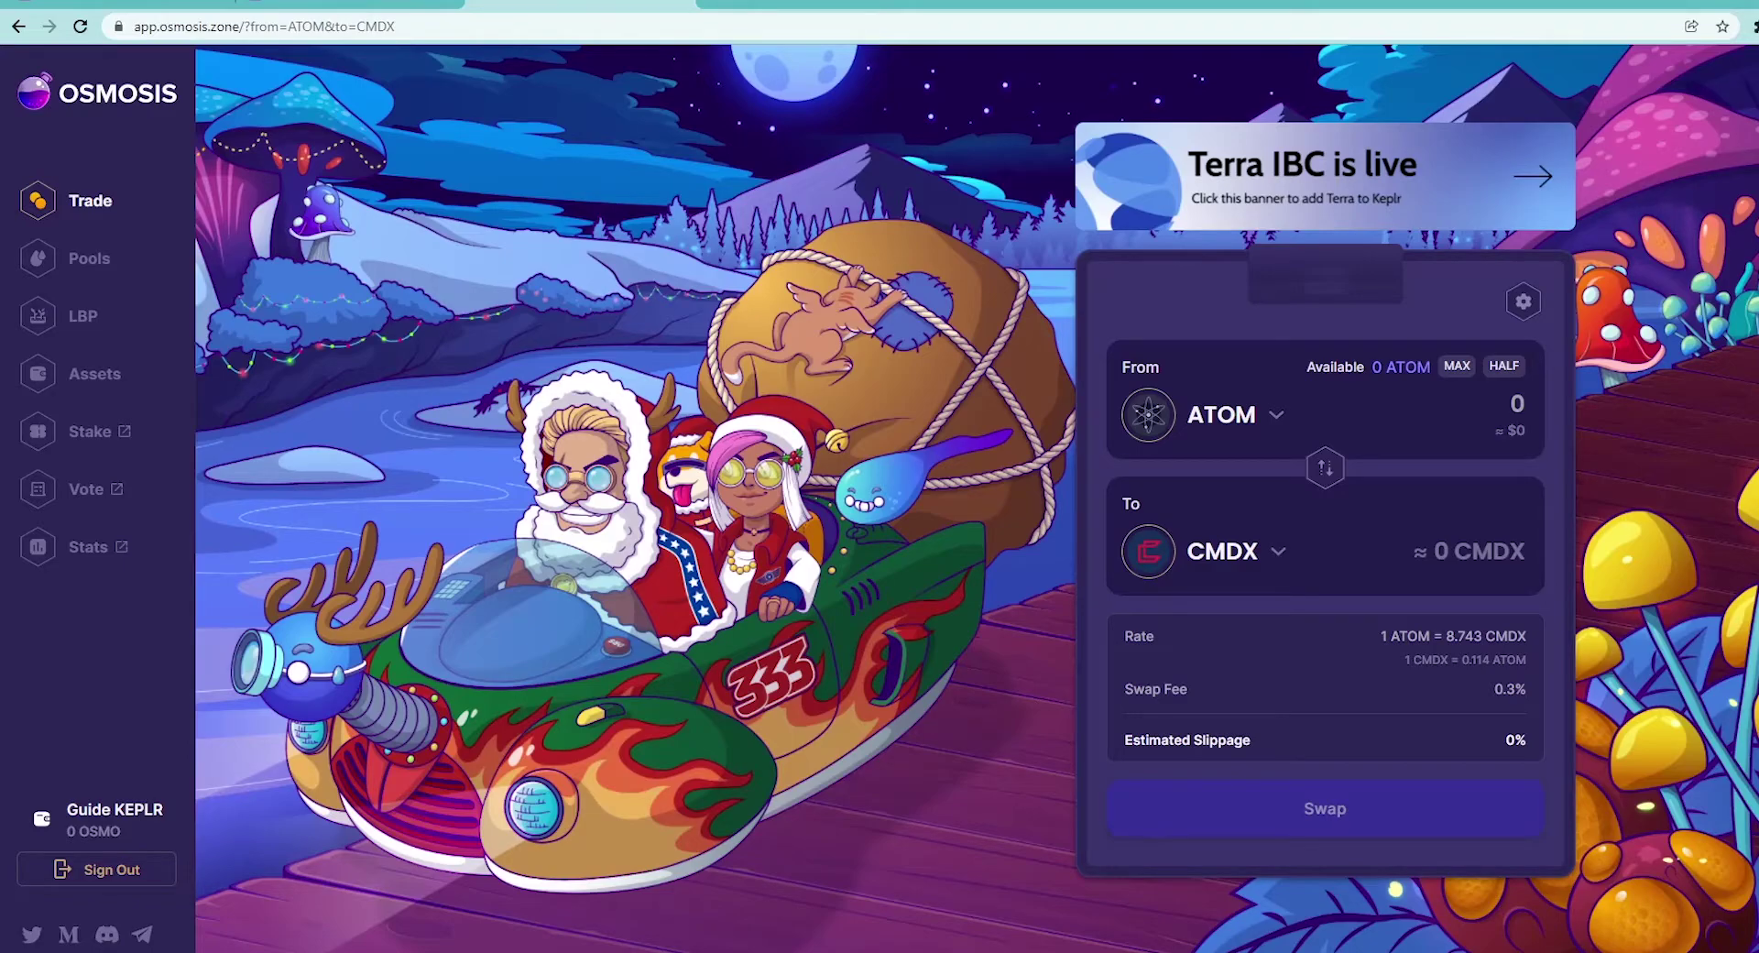
Withdraw the whole 3.487021 CMDX balance from Osmosis Assets to the comdex-1 chain
left_click(93, 375)
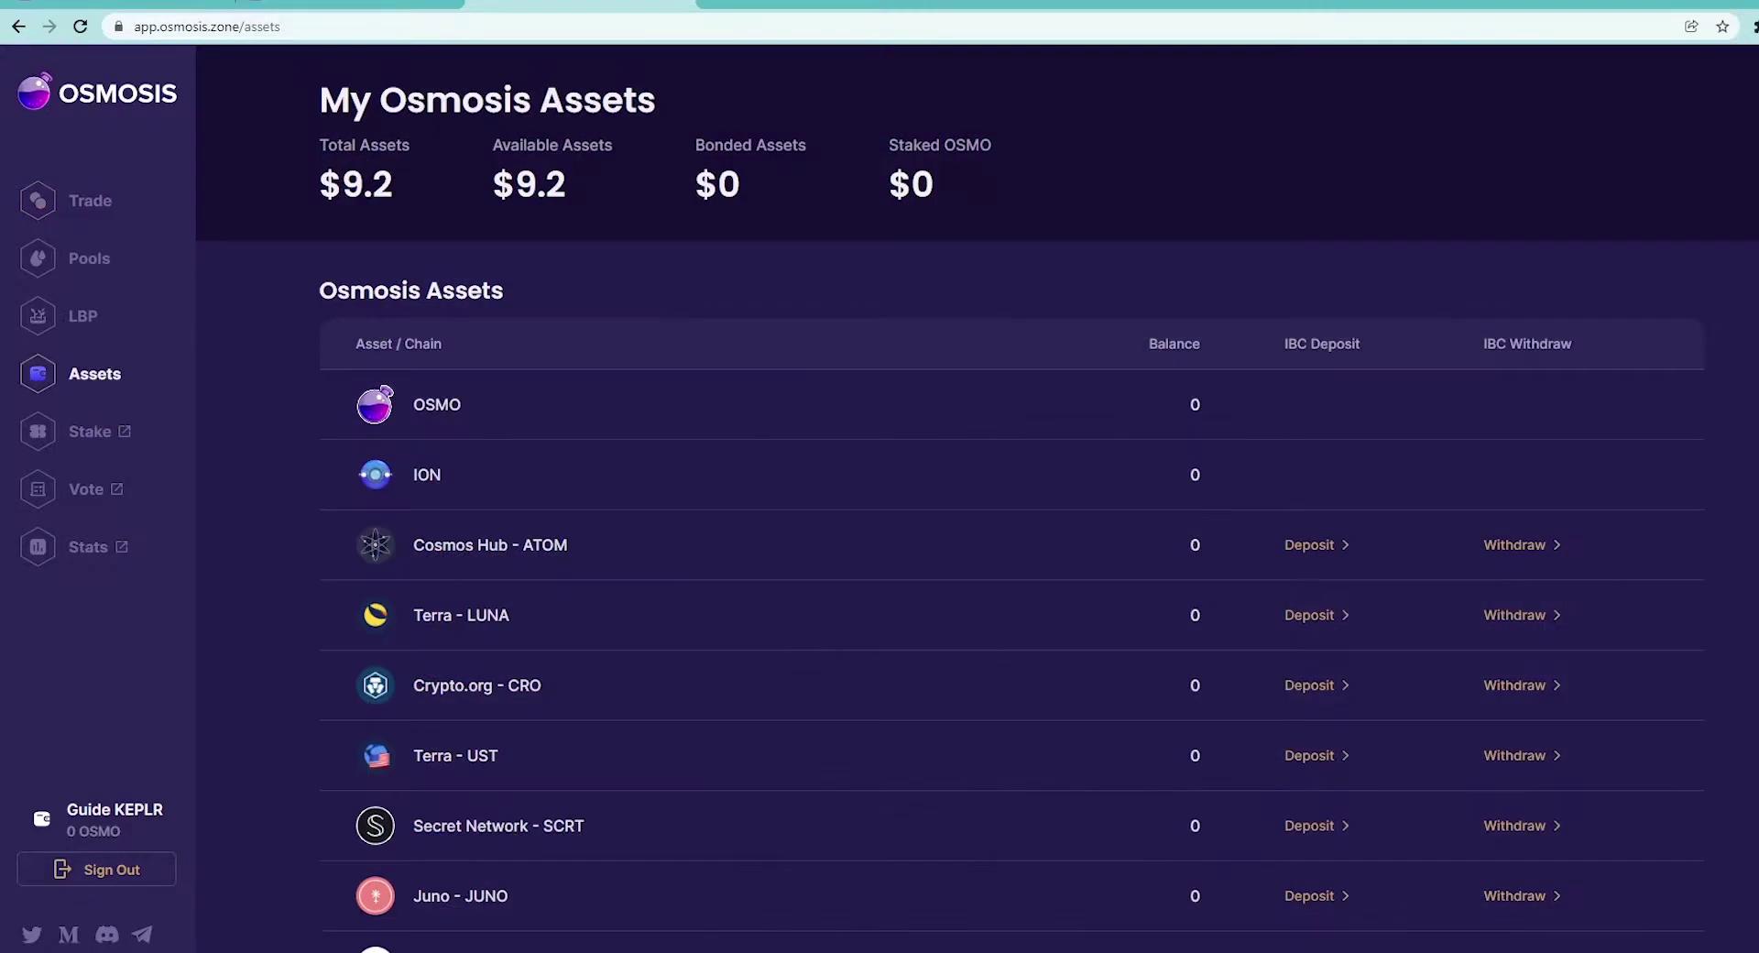
scroll(1513, 503, "down", 15)
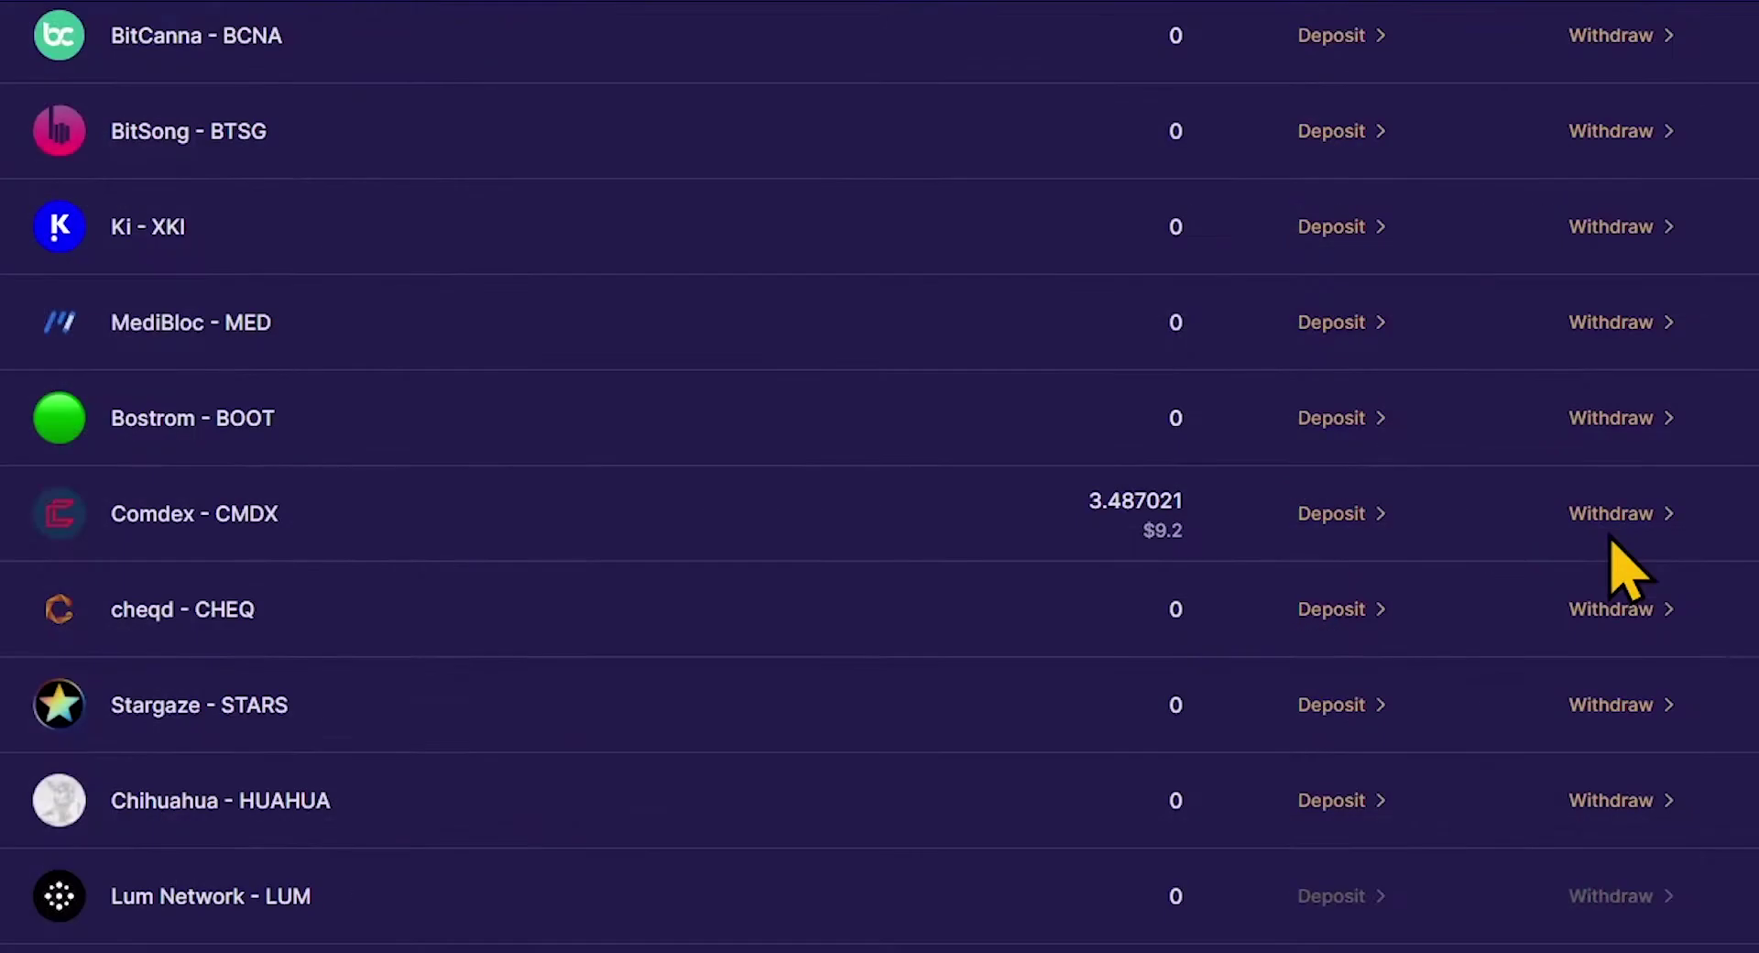
left_click(1608, 518)
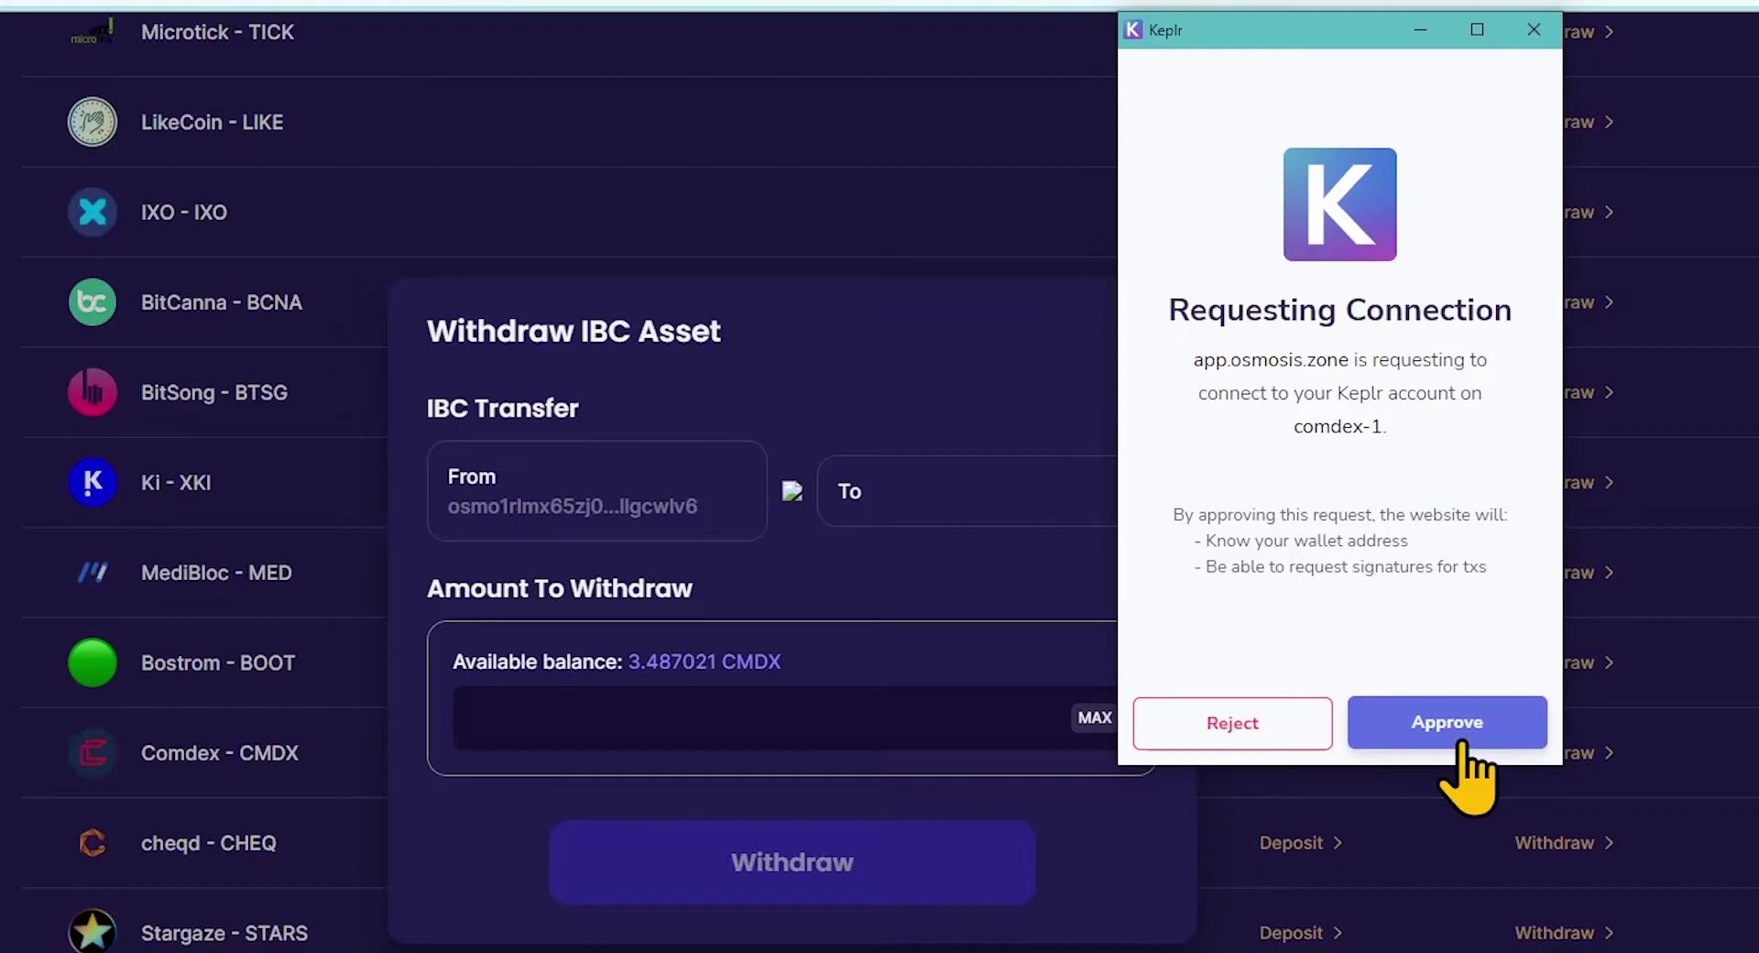
left_click(1459, 744)
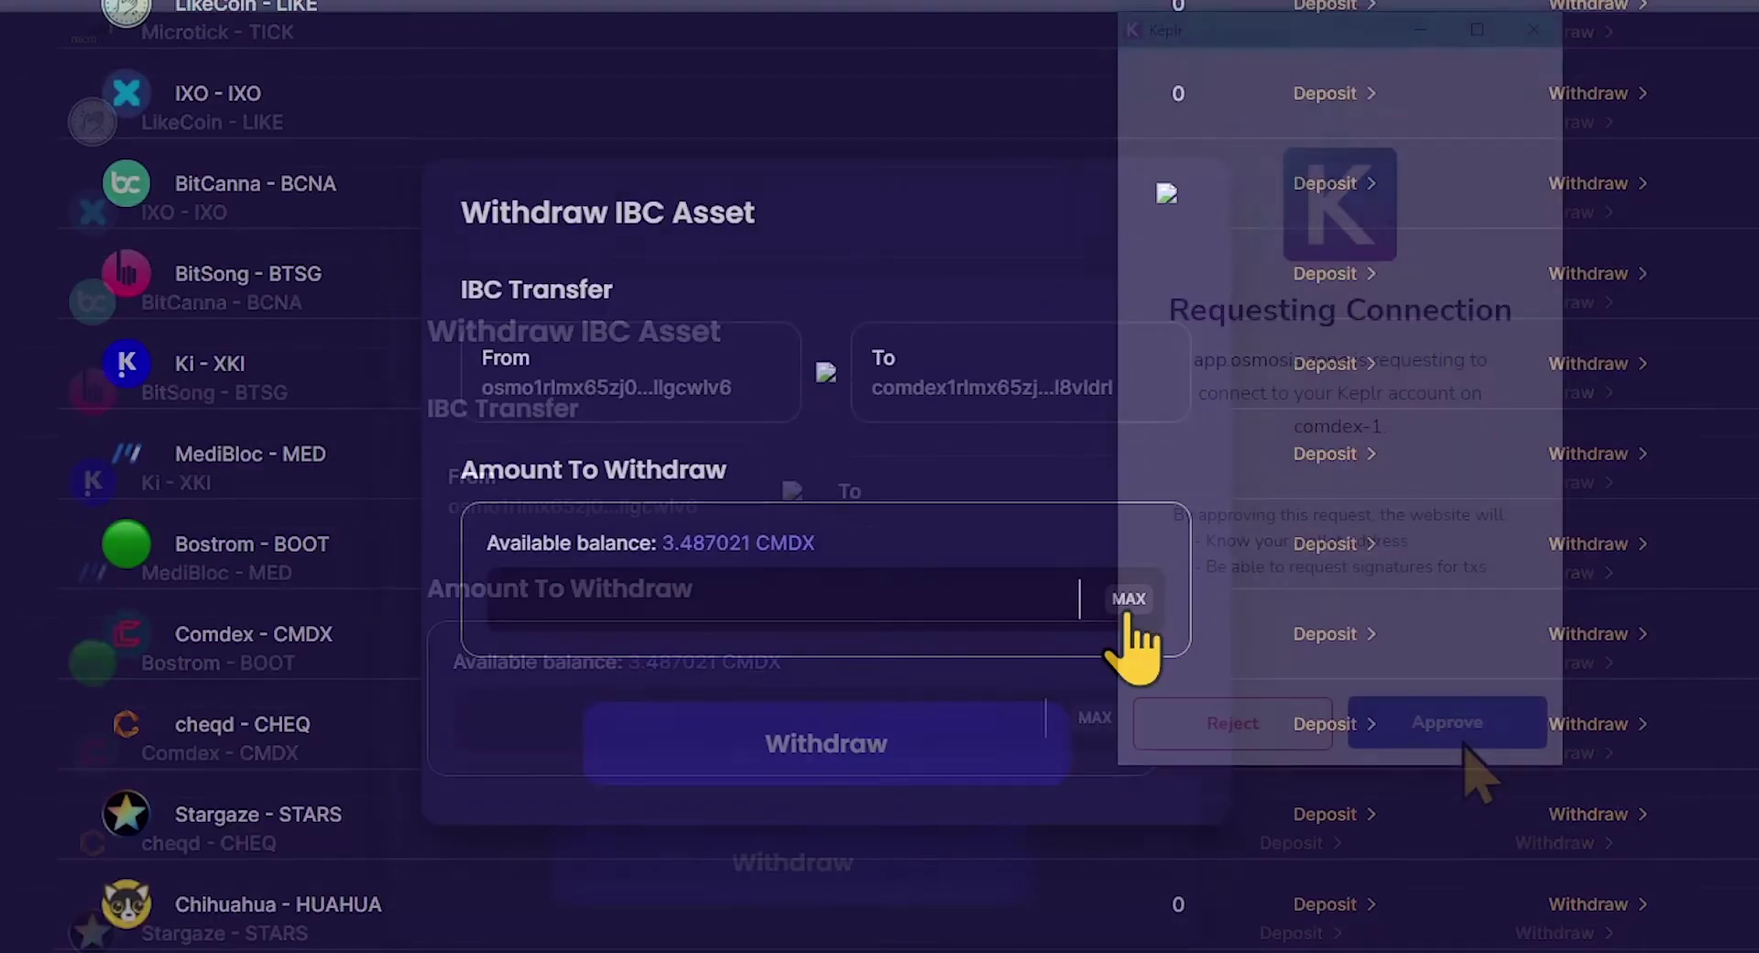
left_click(1127, 605)
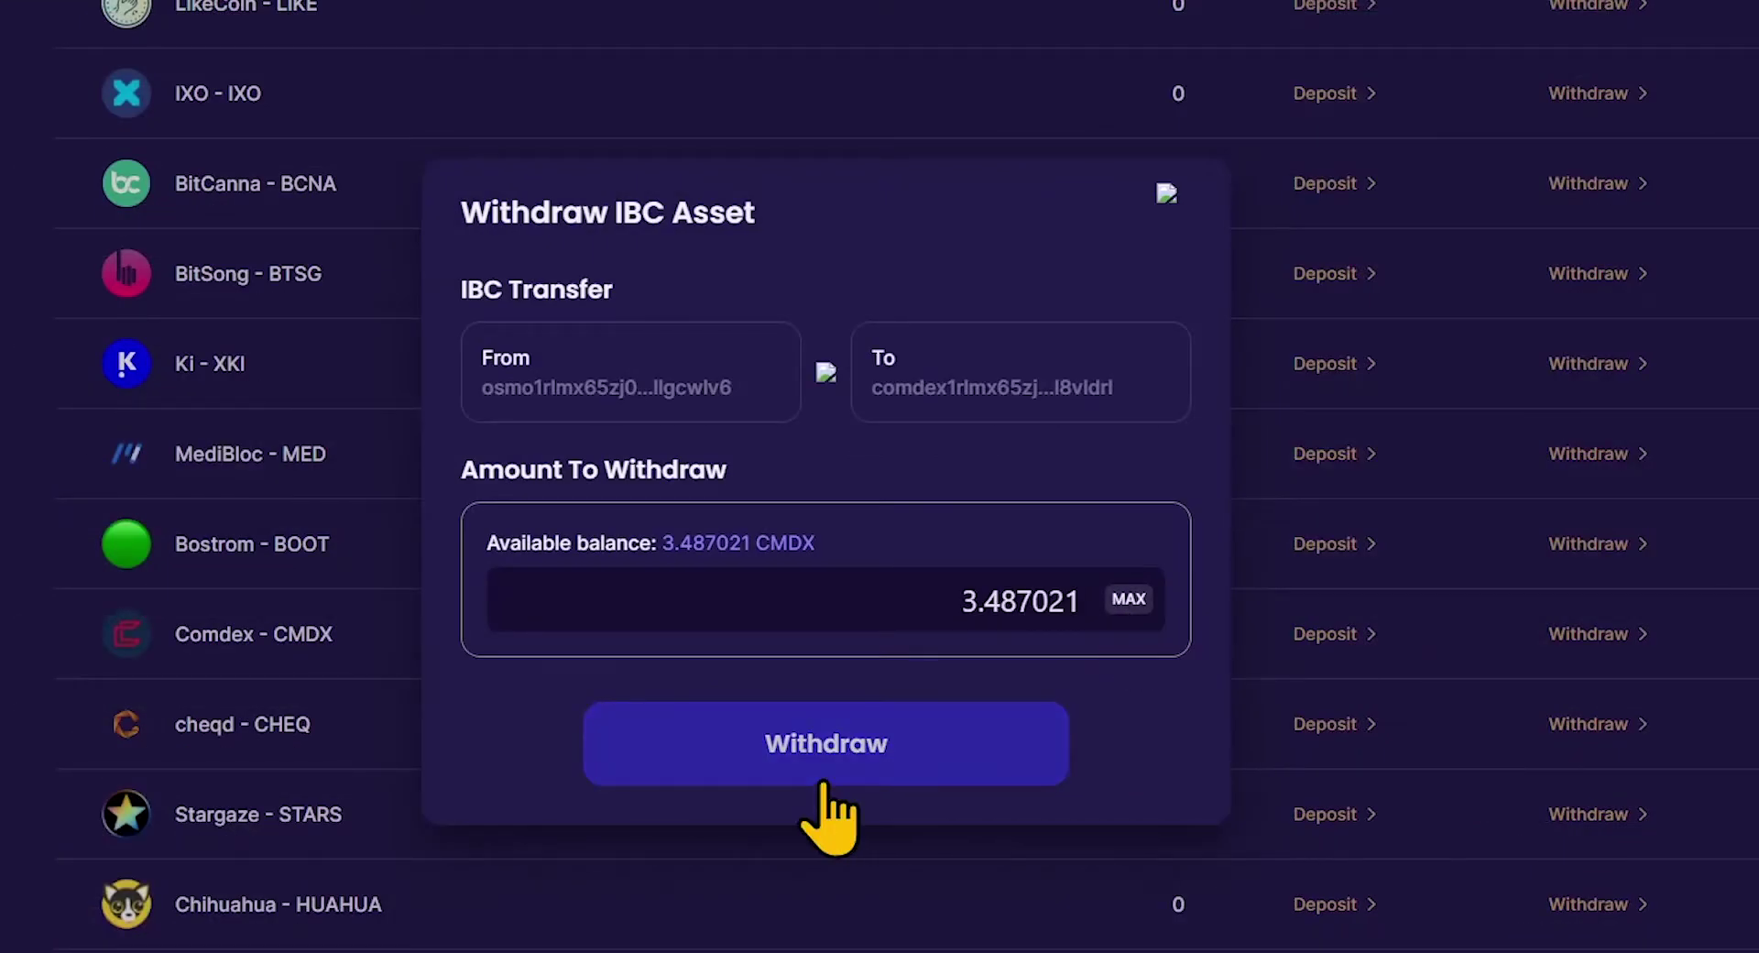
left_click(823, 783)
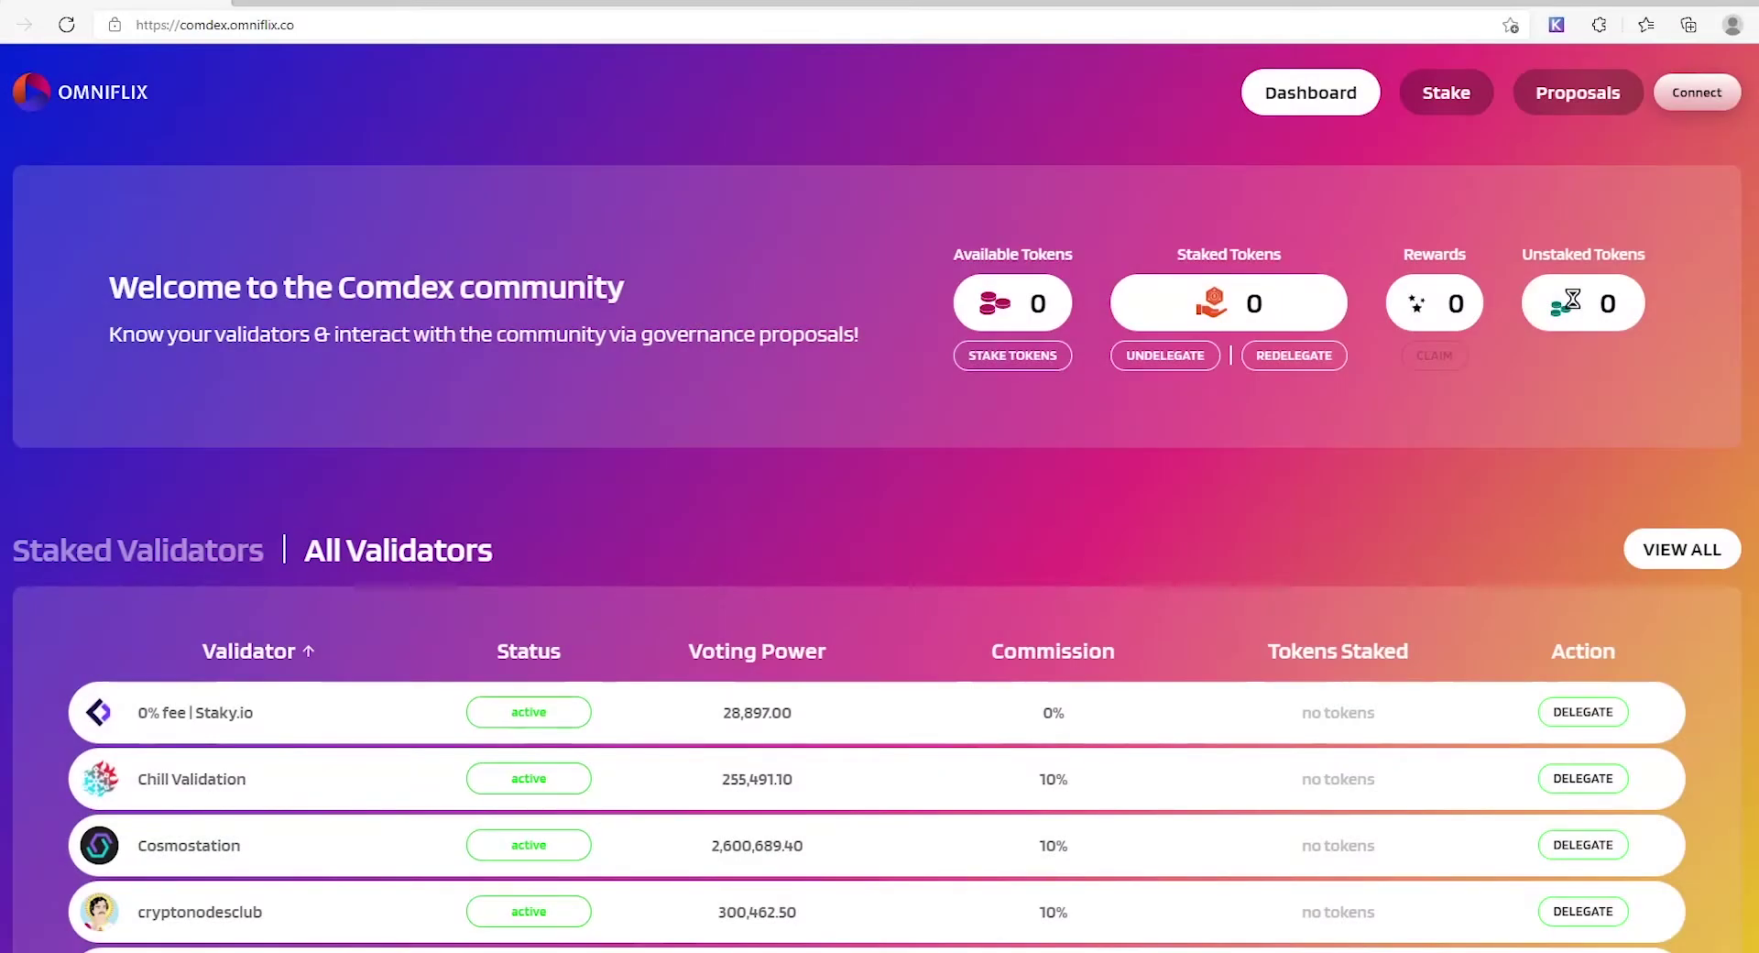
Connect Keplr to Omniflix, approving the comdex-1 chain add and connection requests
left_click(1696, 96)
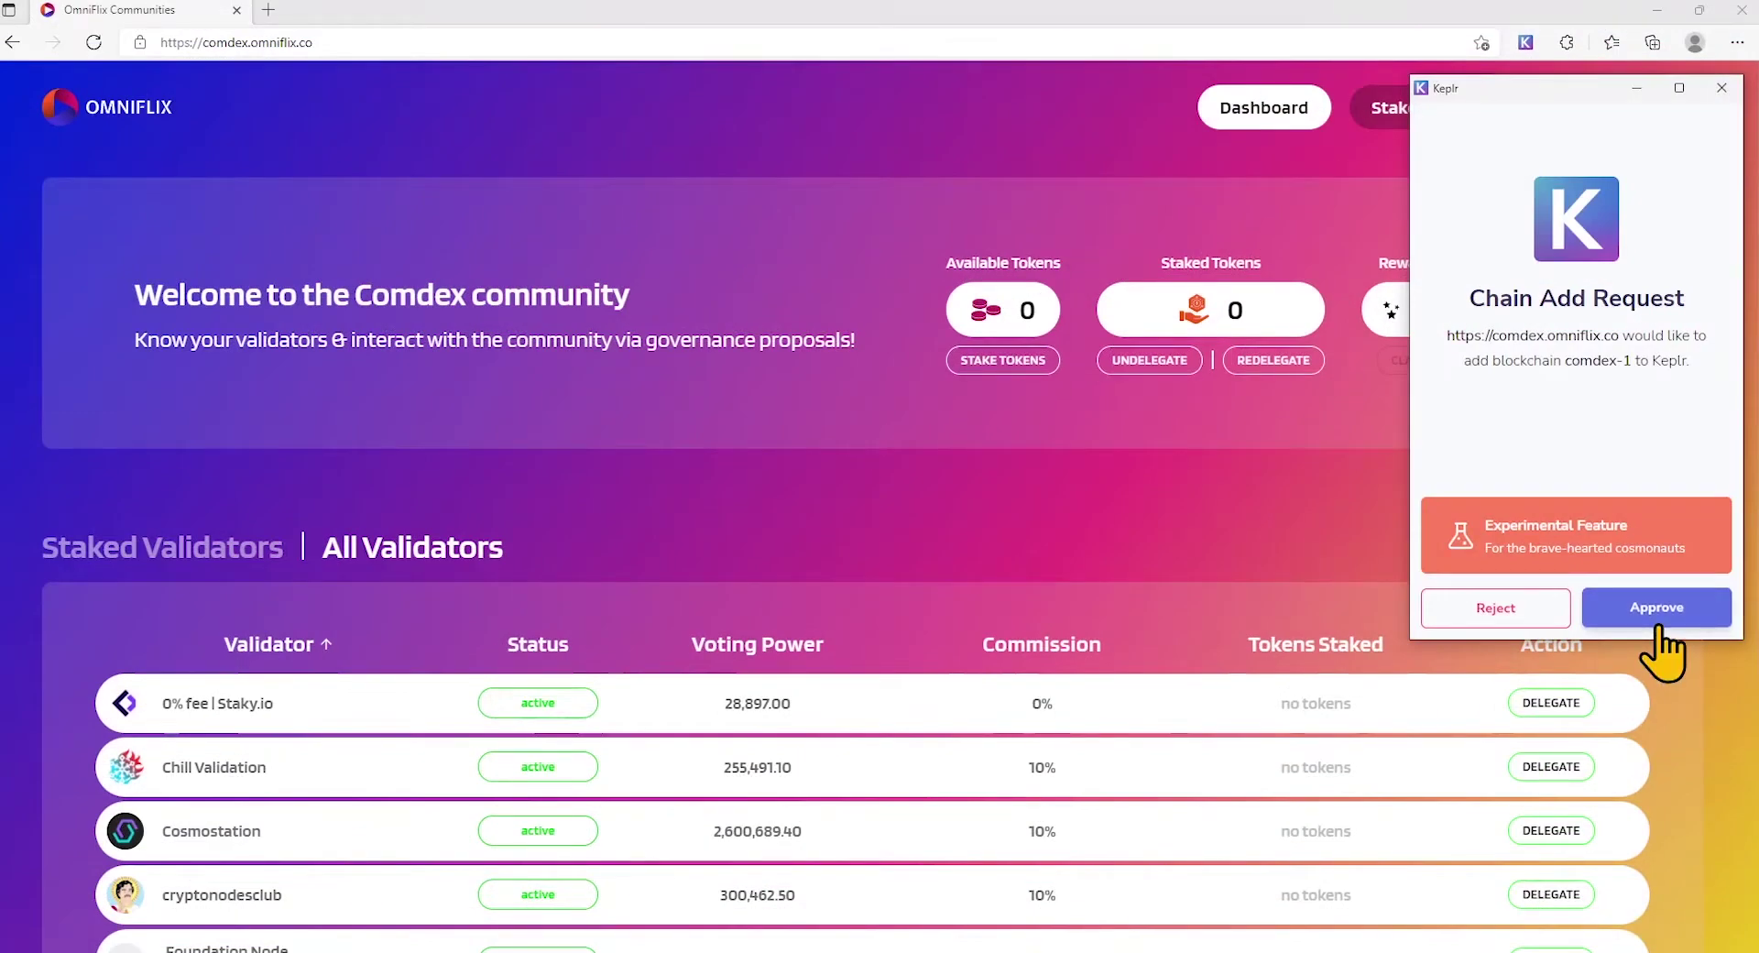
left_click(1658, 625)
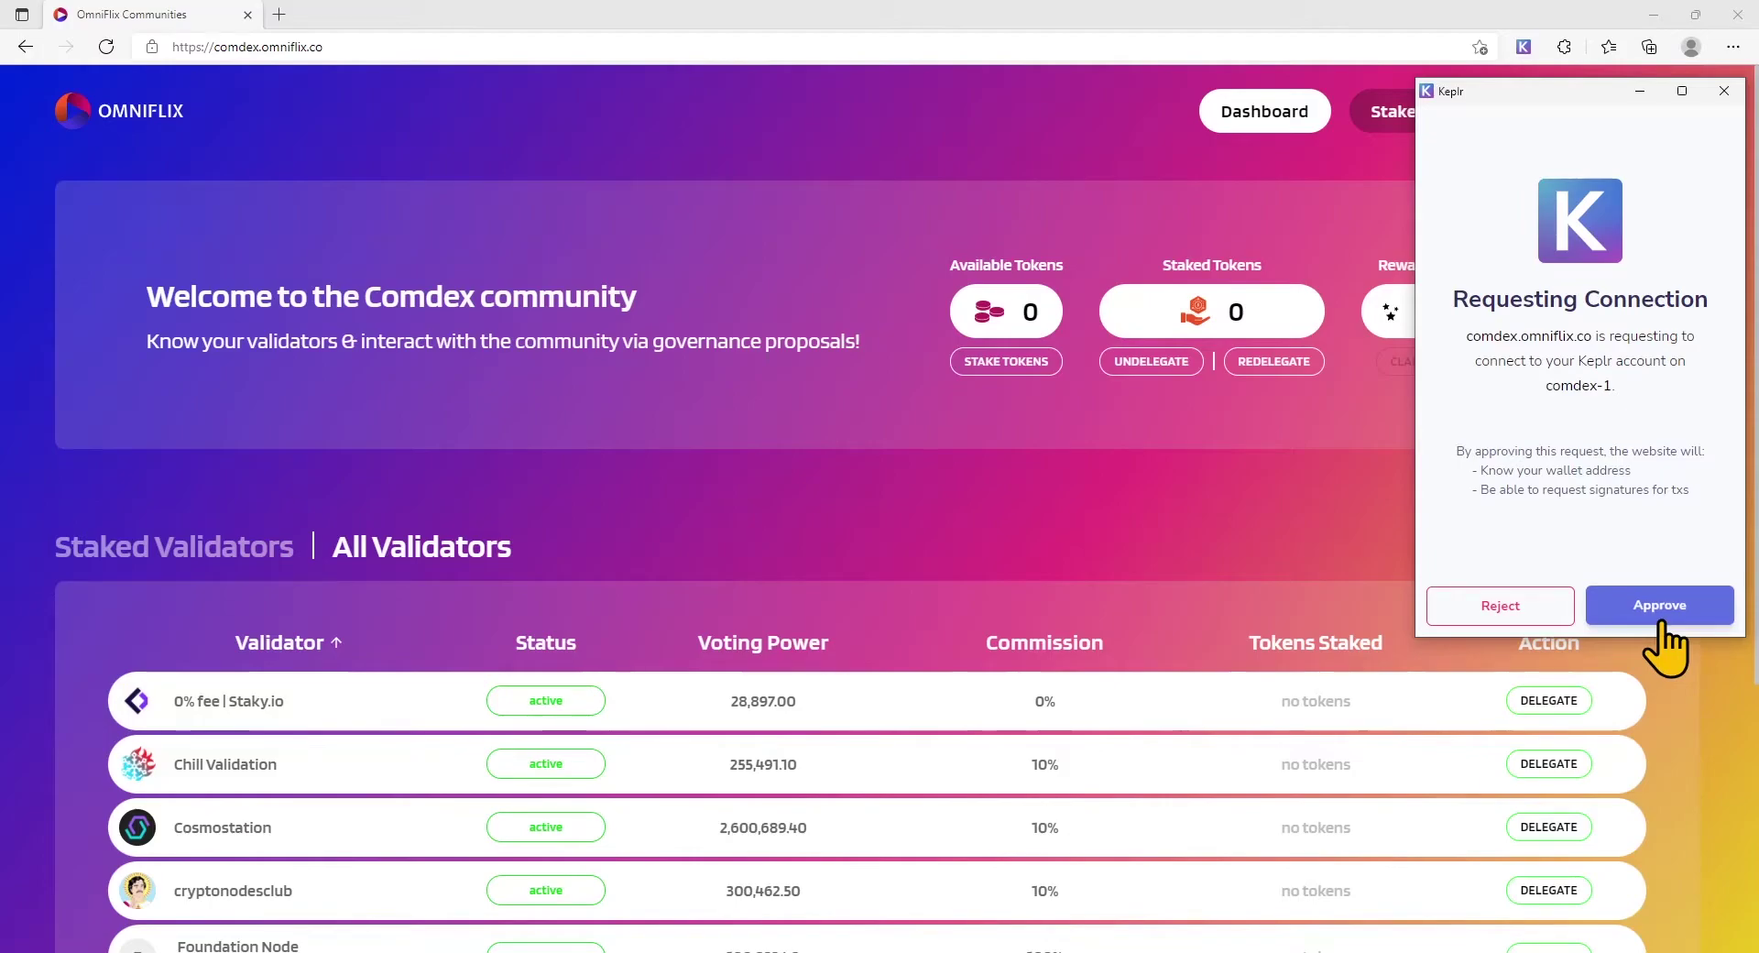
left_click(1659, 616)
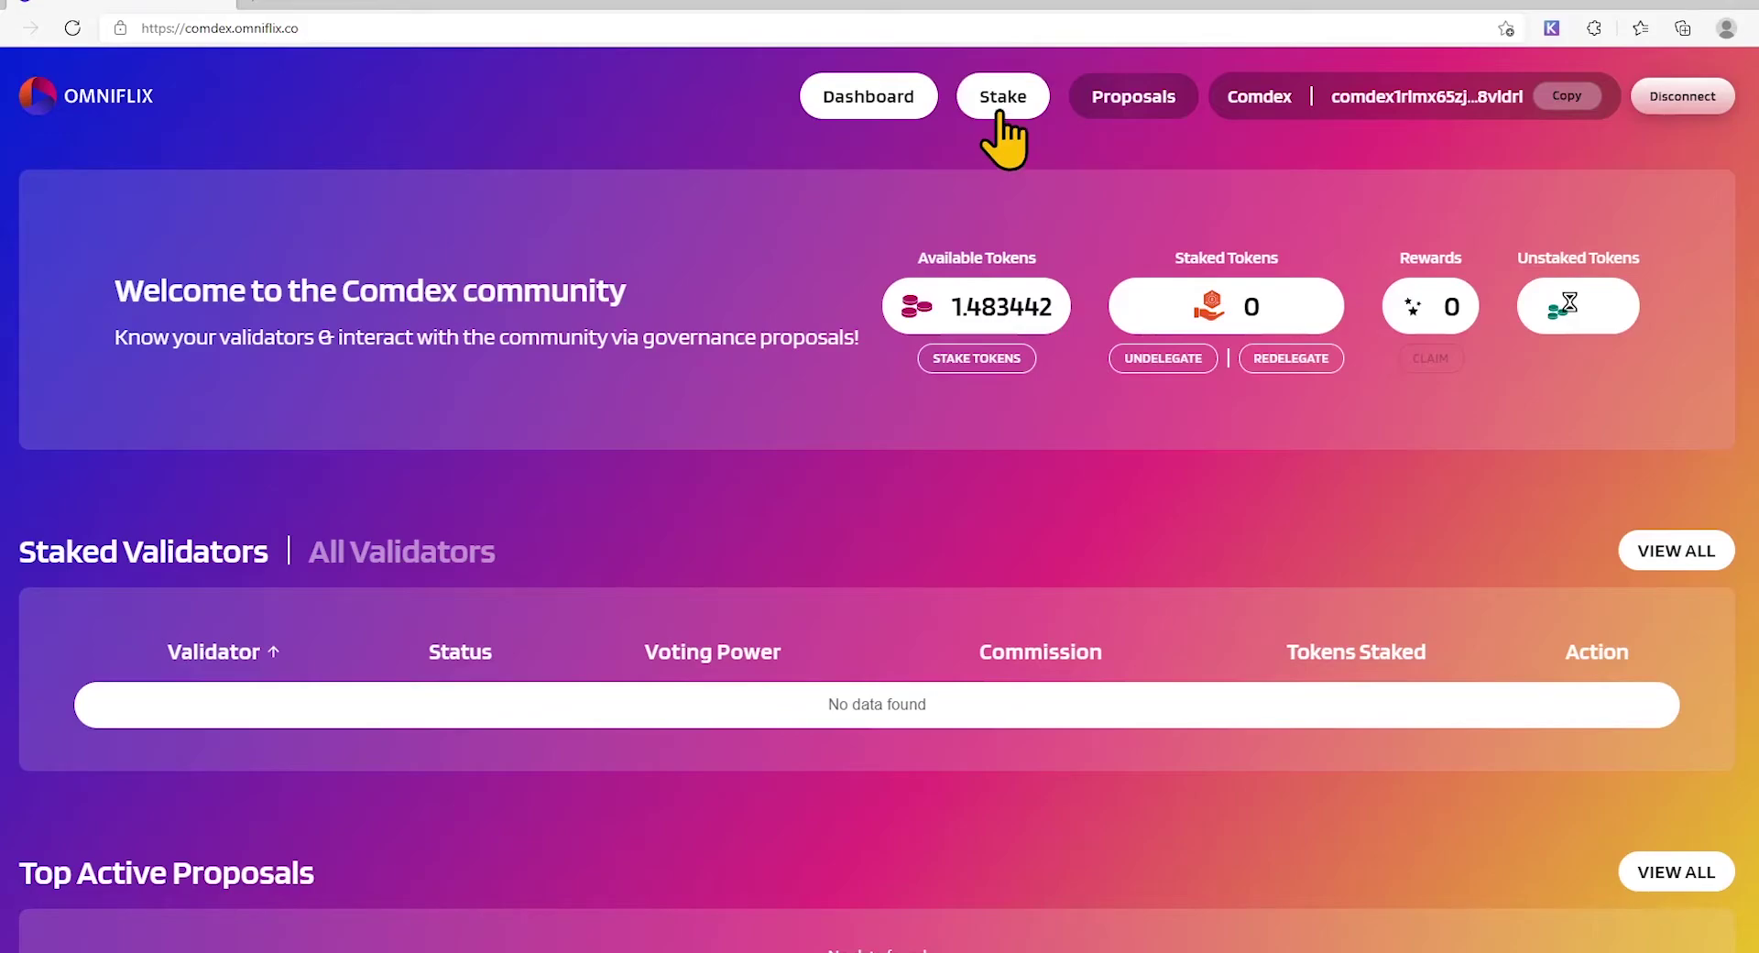
Go to the Stake page and scroll the All Validators list down to Everstake
left_click(1001, 114)
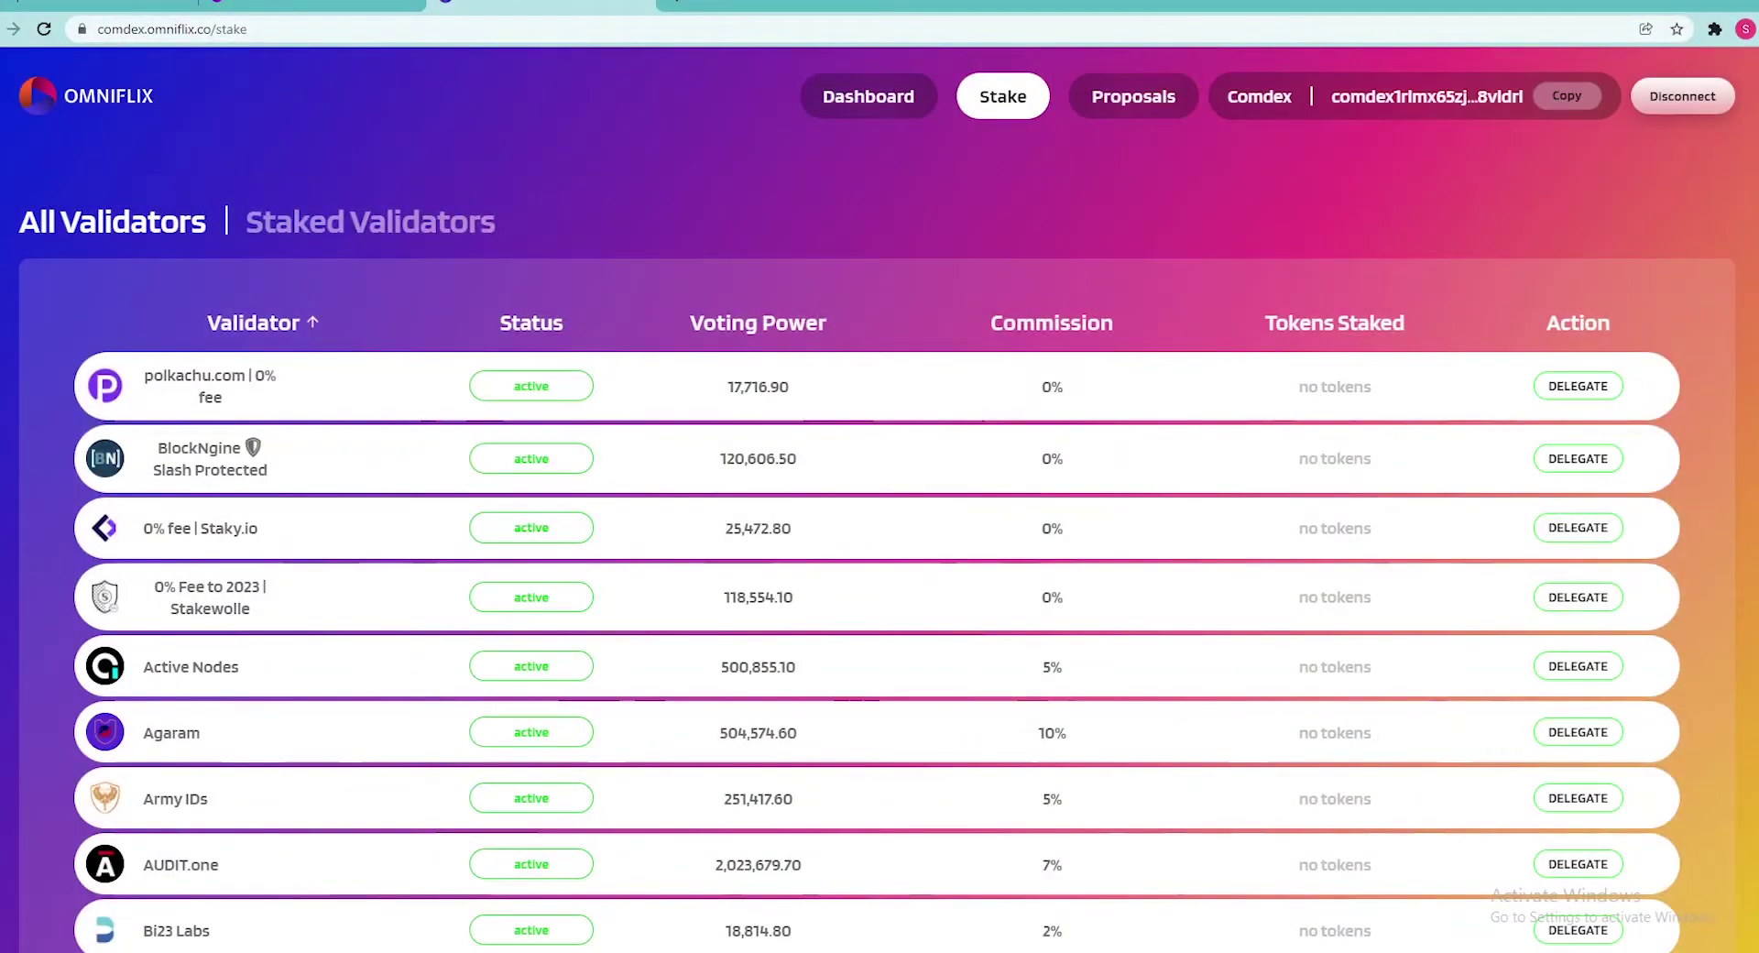
scroll(880, 495, "down", 15)
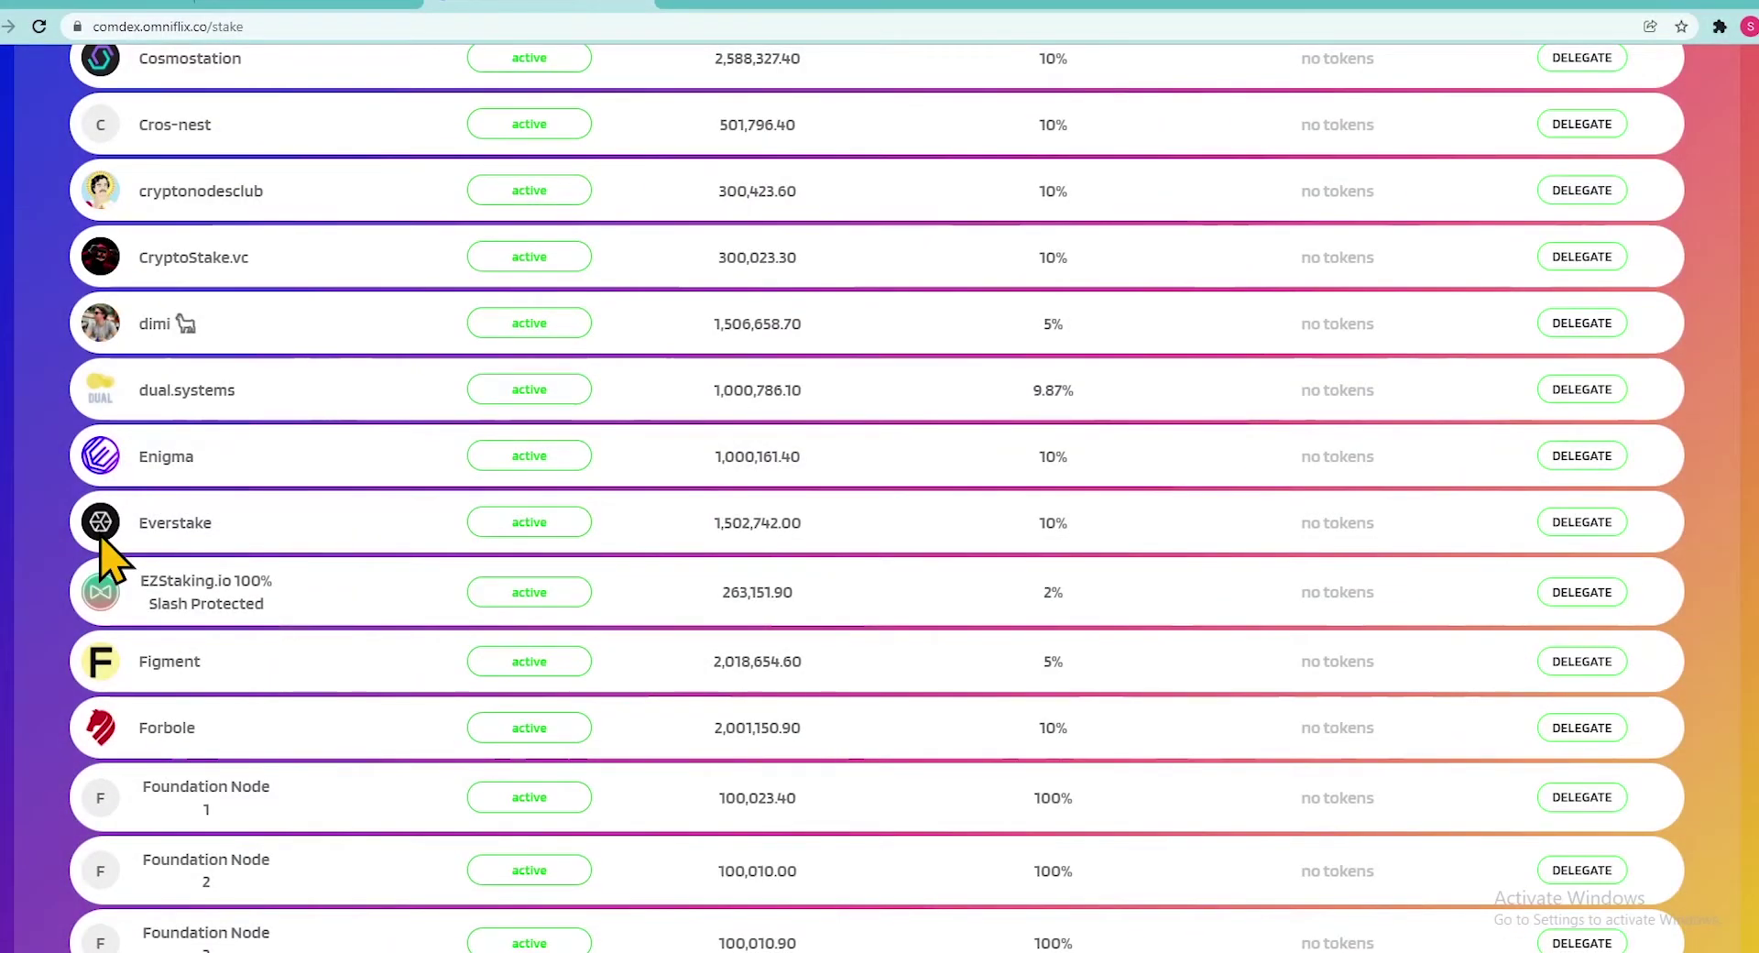
Delegate 2 CMDX to Everstake and approve the delegation in Keplr
left_click(1582, 535)
type("2")
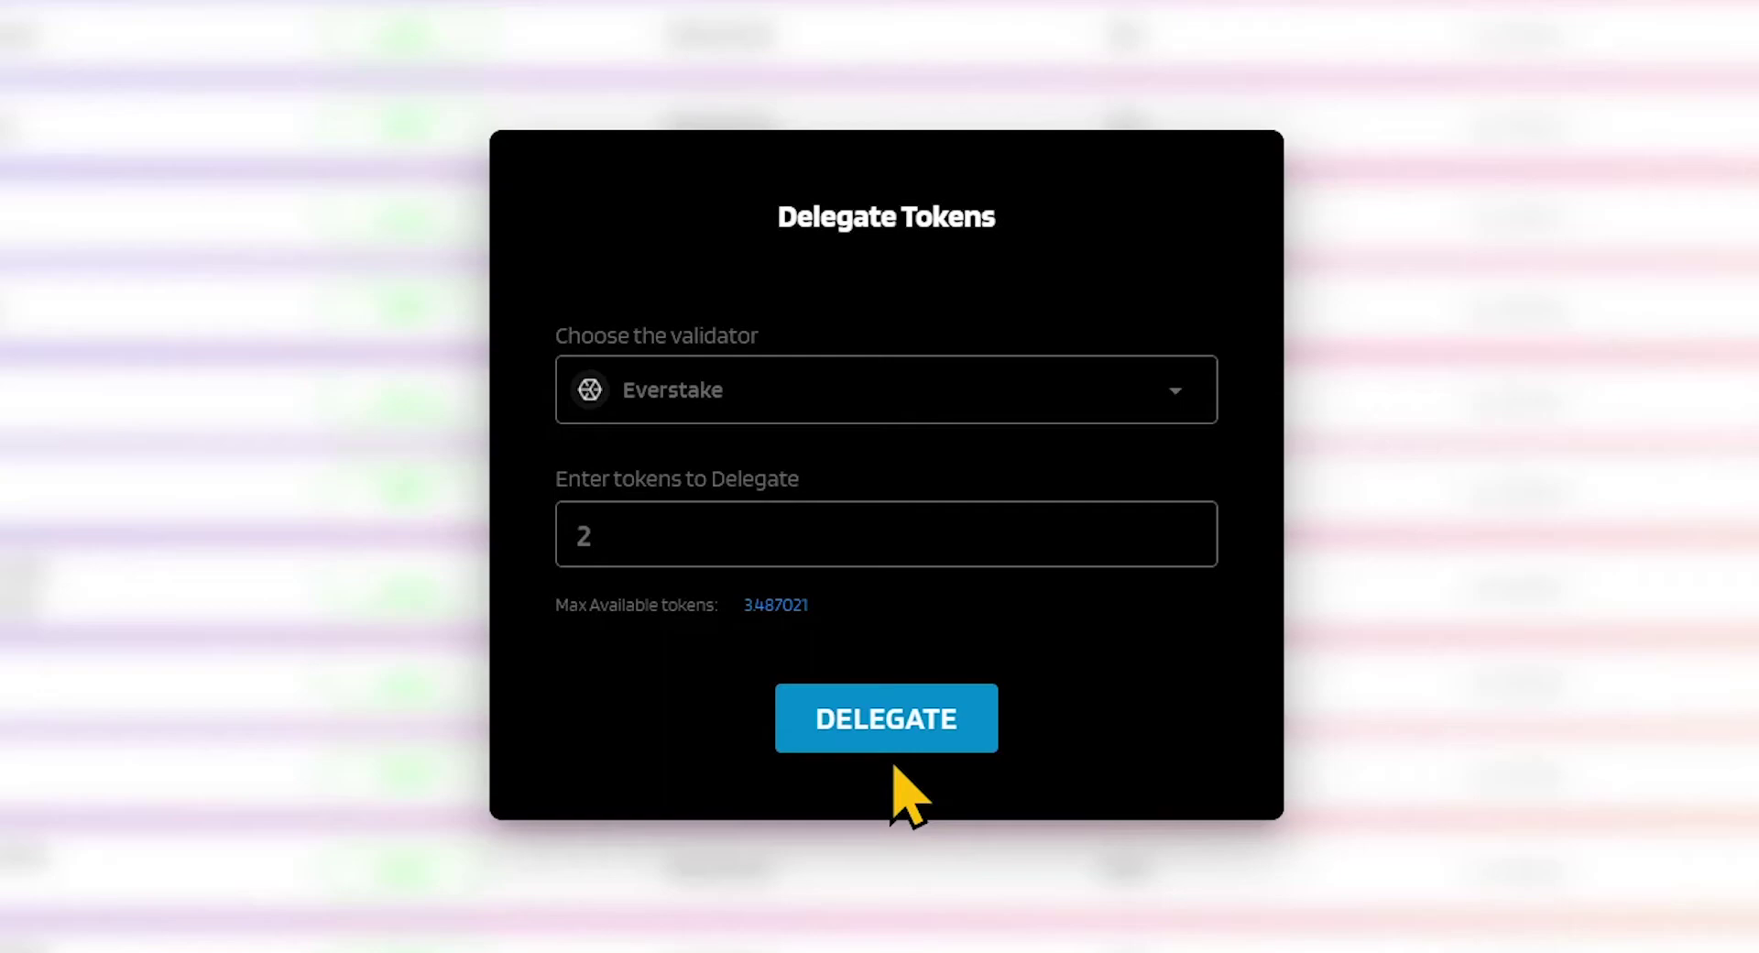
left_click(899, 736)
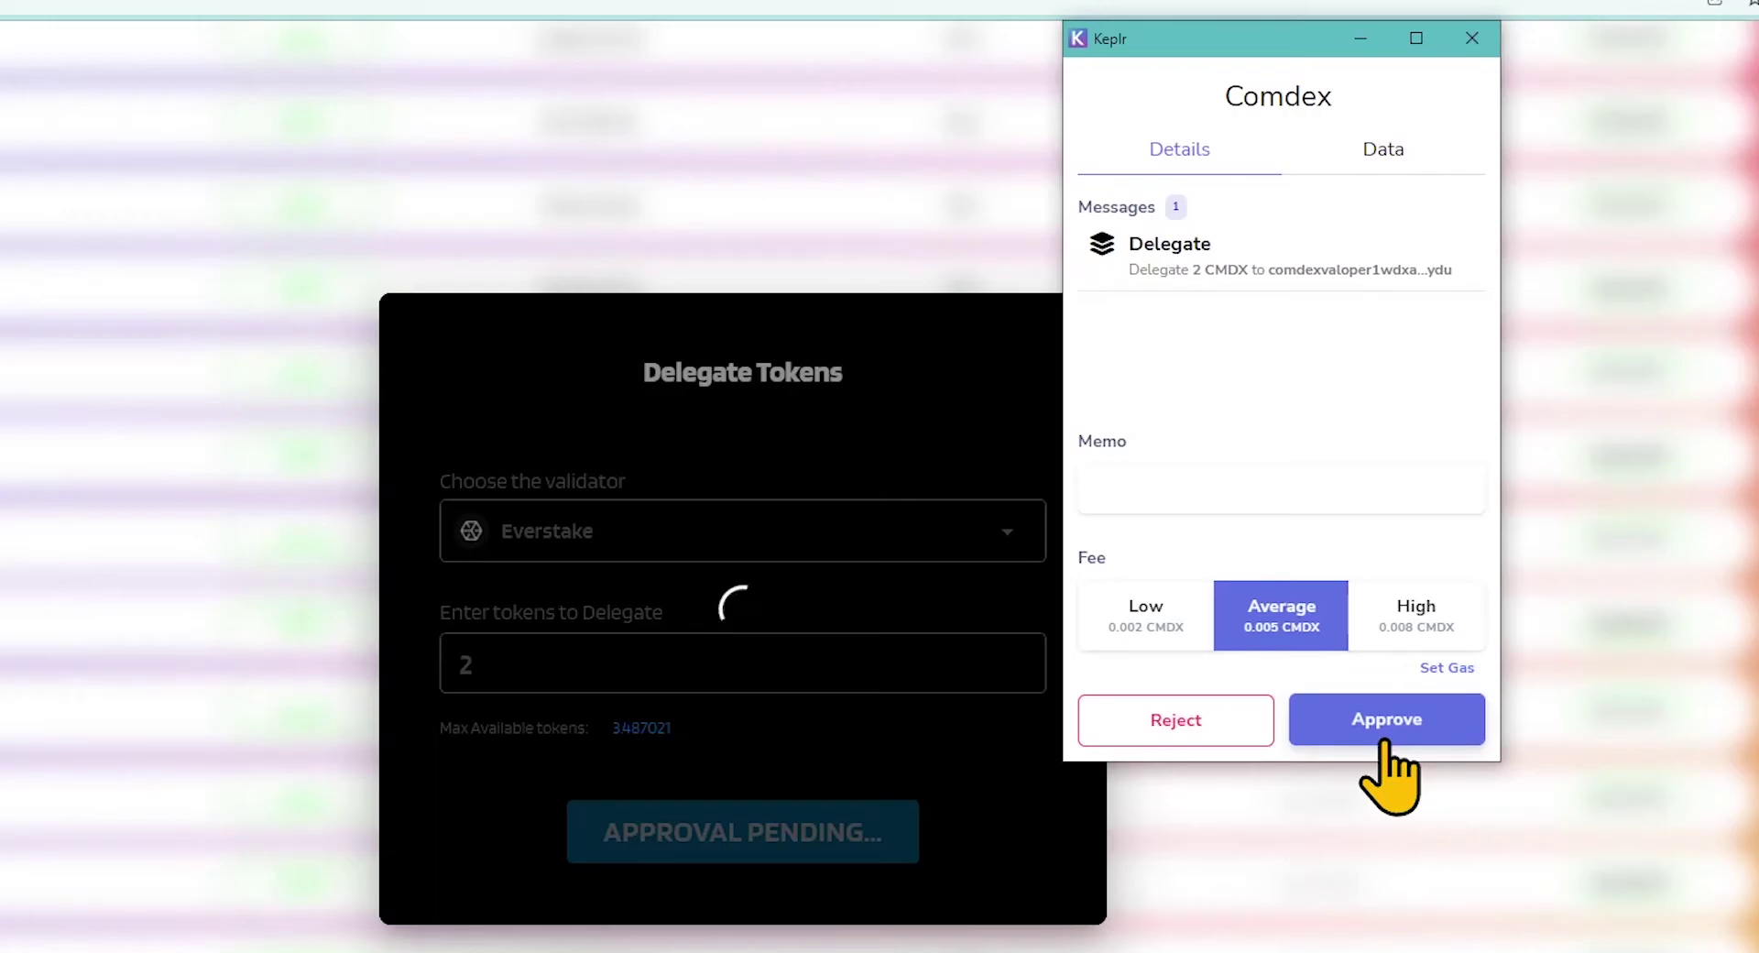
left_click(1385, 744)
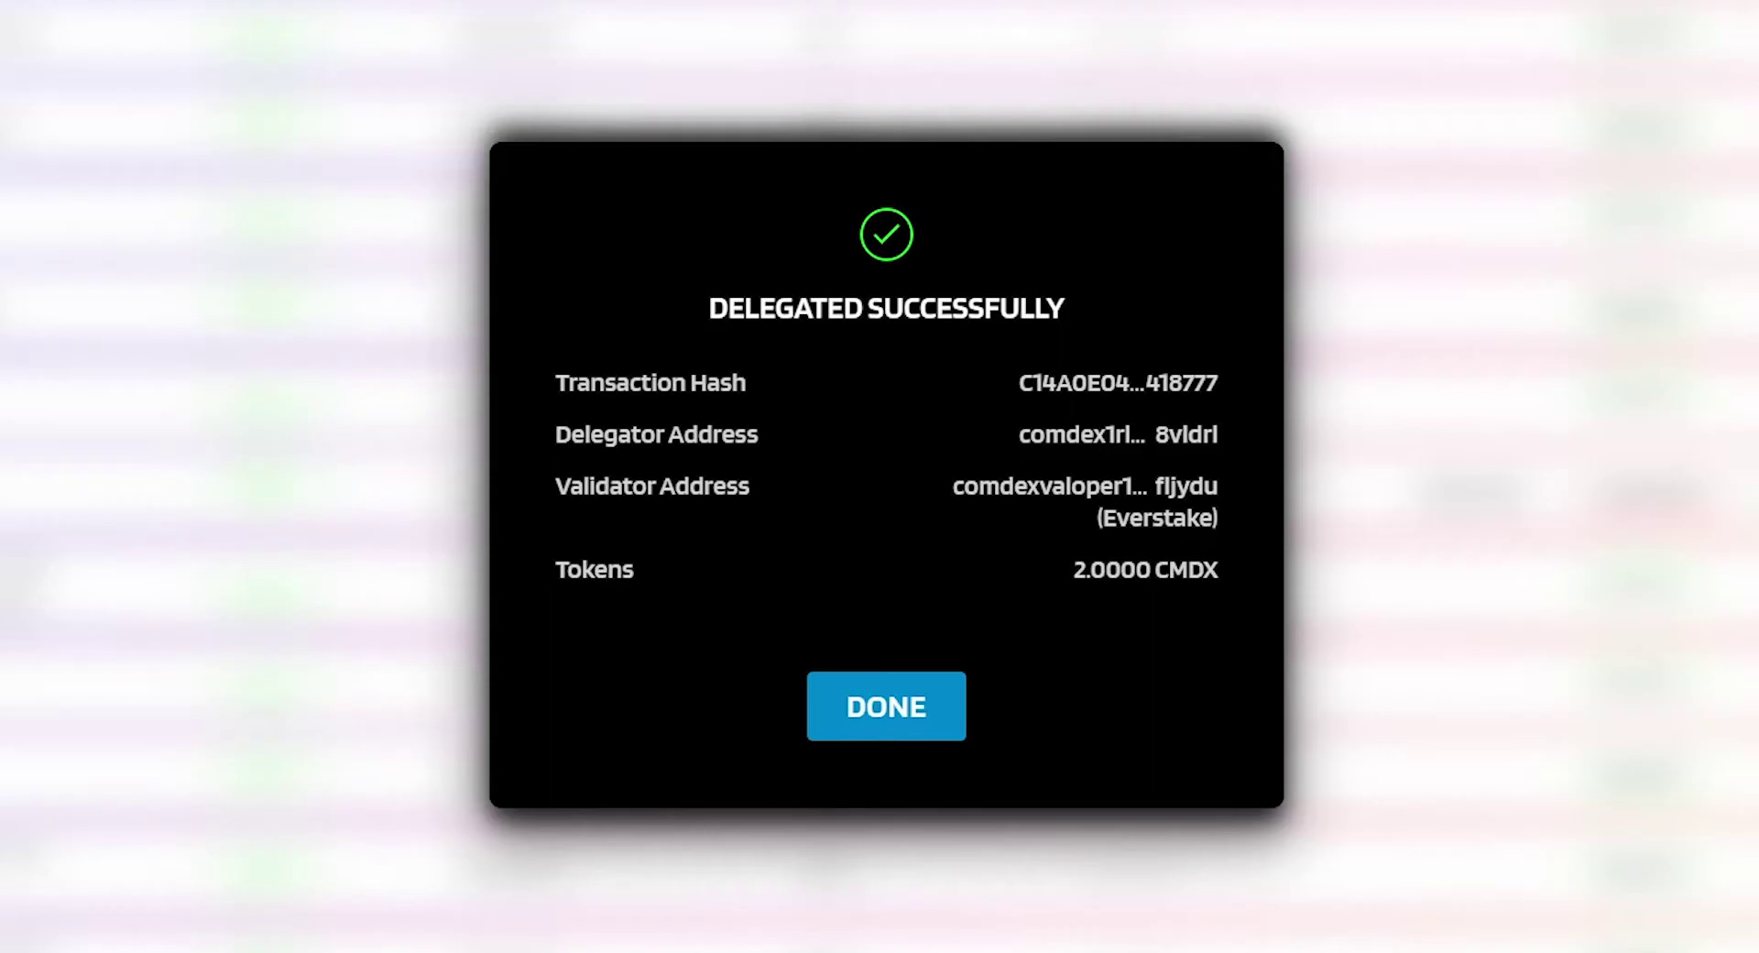
From the Dashboard, claim the 0.0020 CMDX Everstake reward, approving it in Keplr with a Low fee
left_click(888, 733)
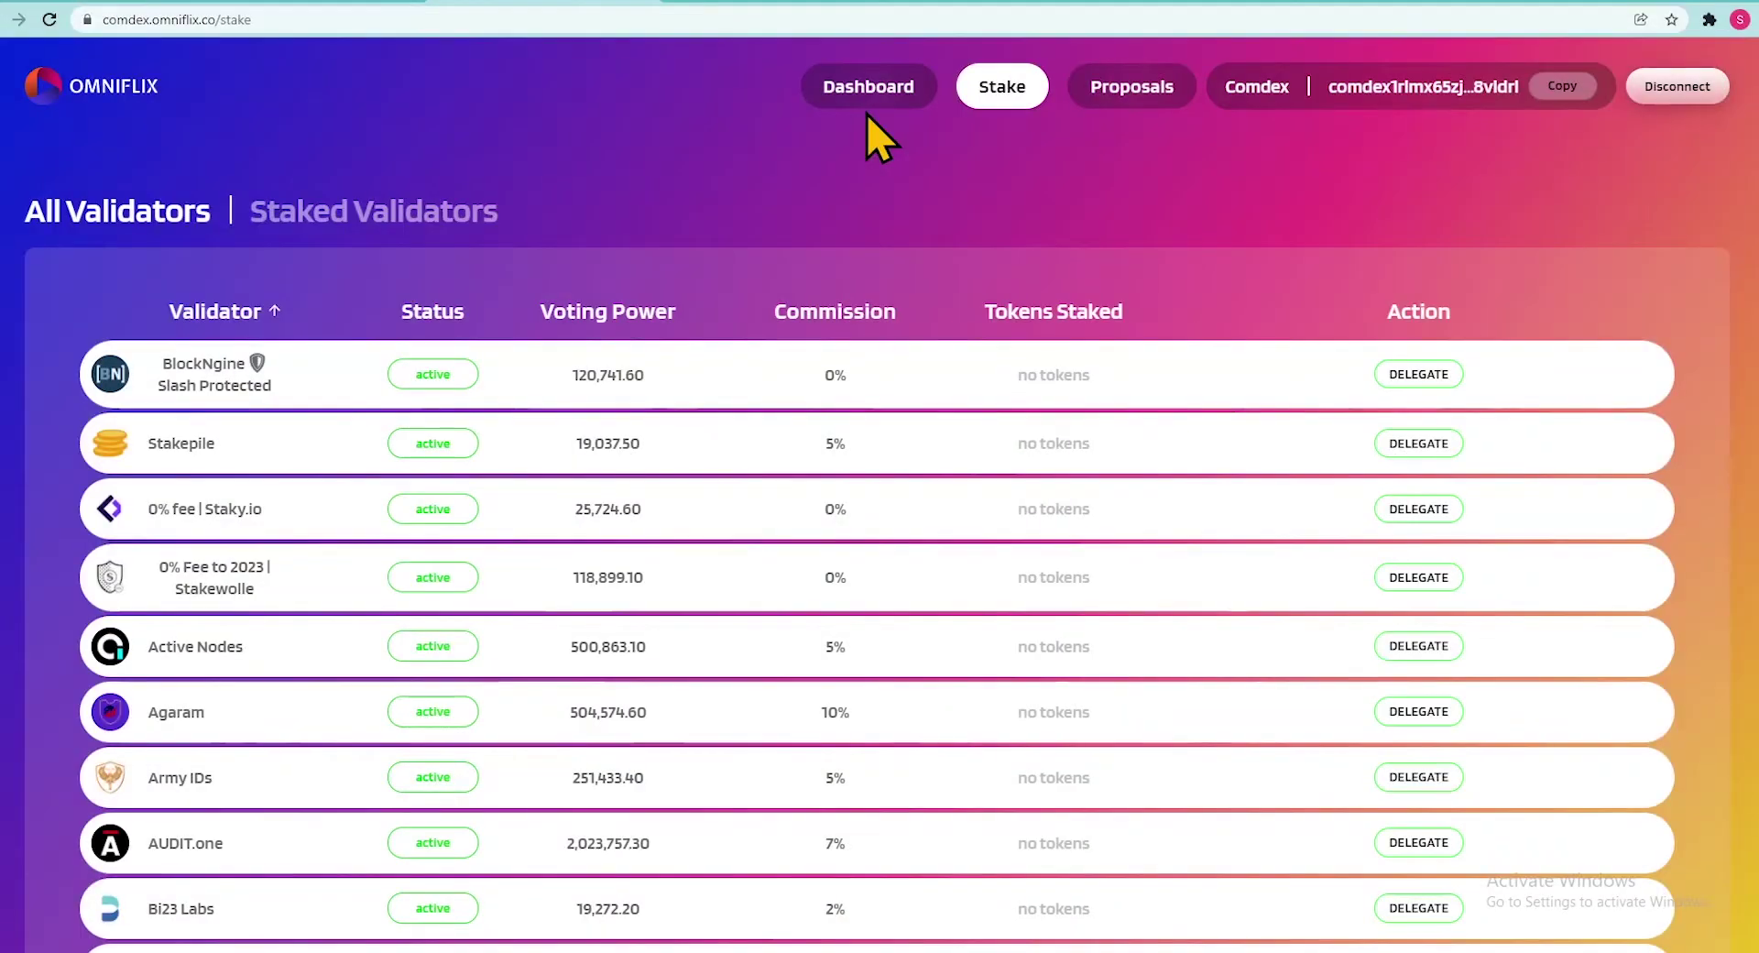
left_click(870, 99)
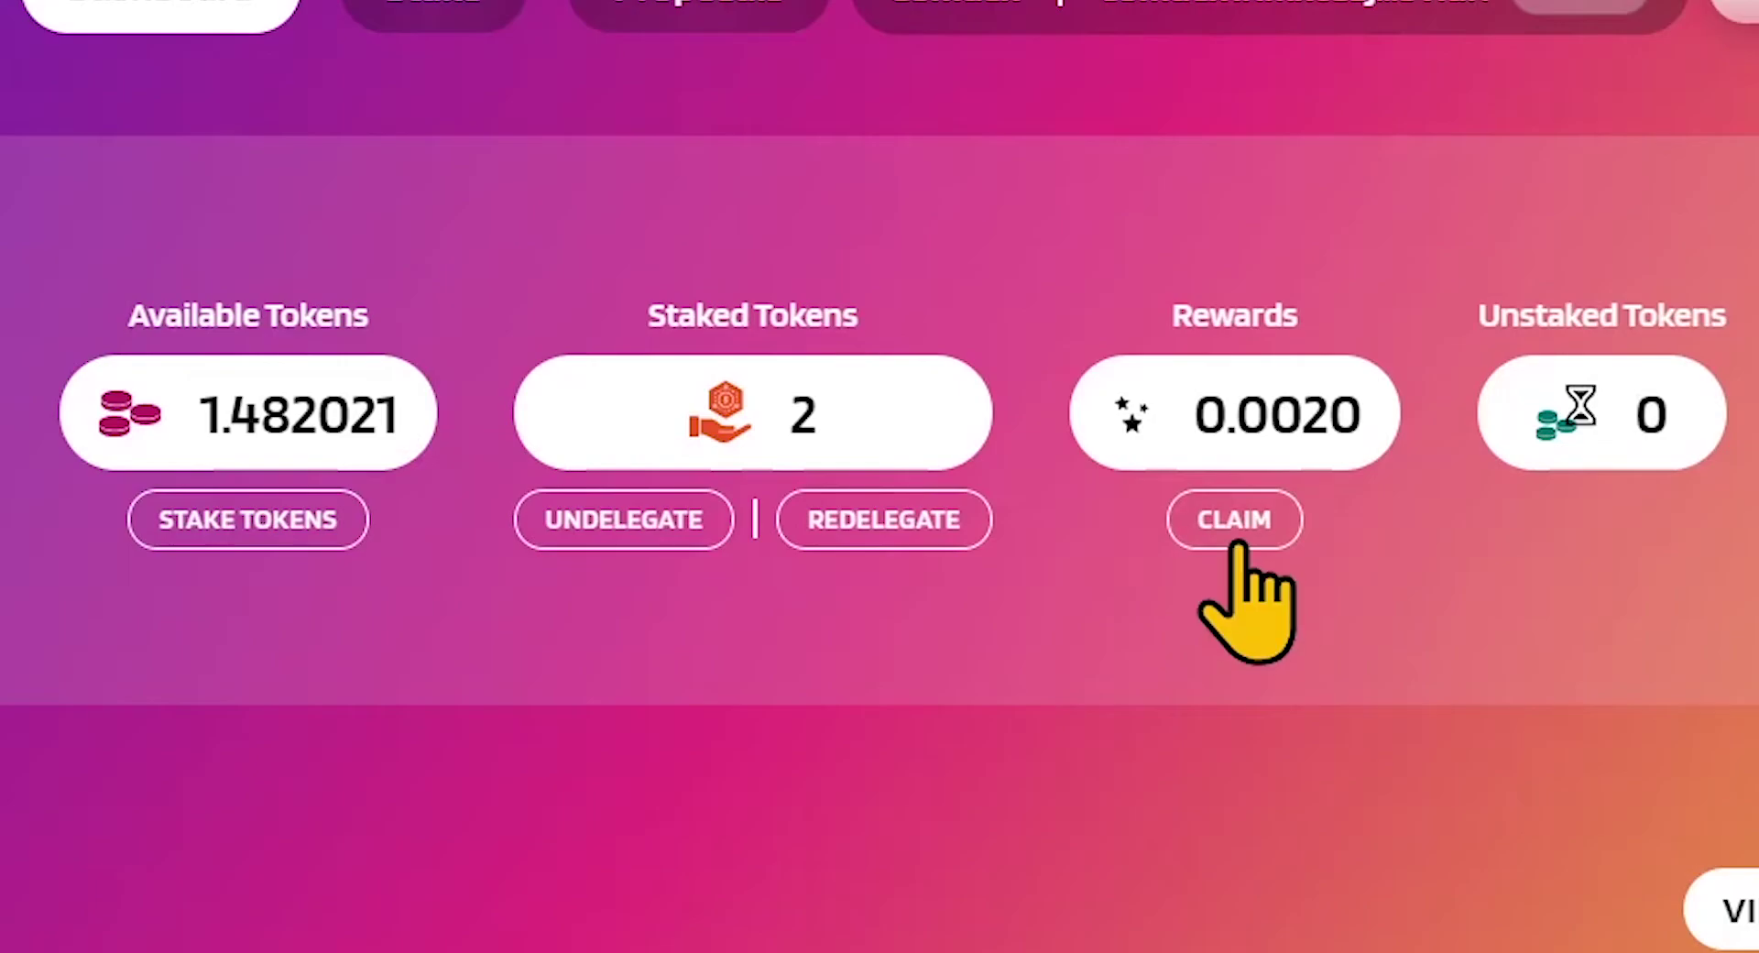
left_click(1235, 540)
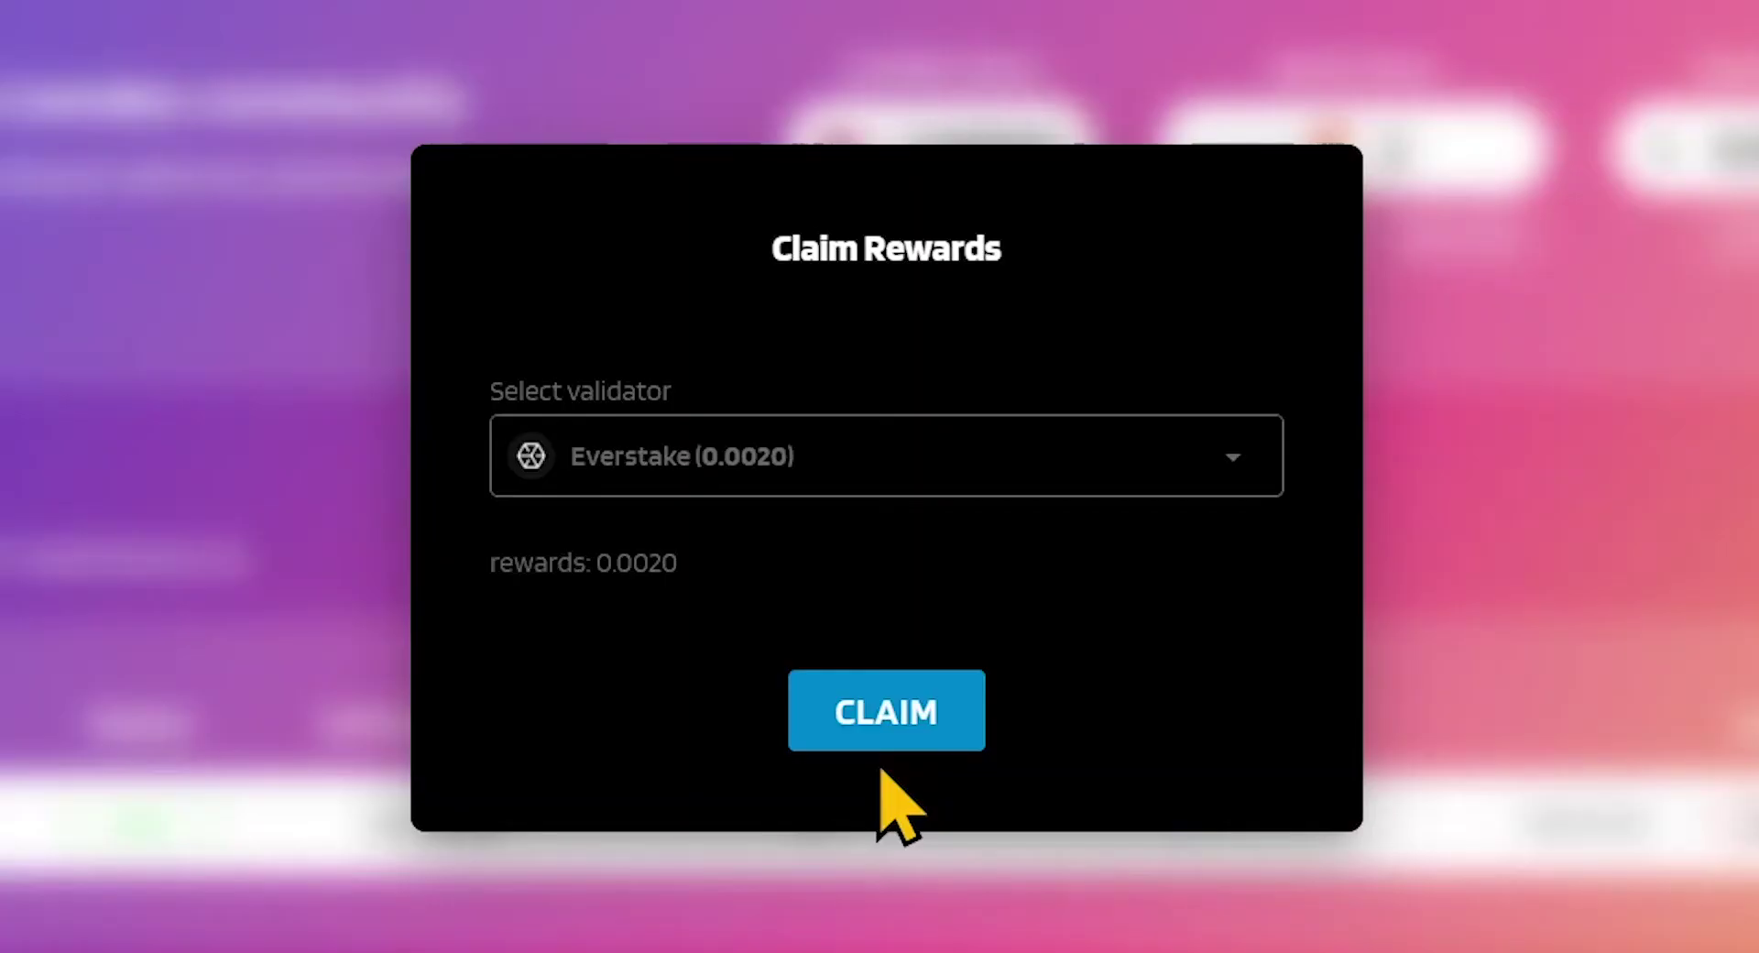
left_click(885, 738)
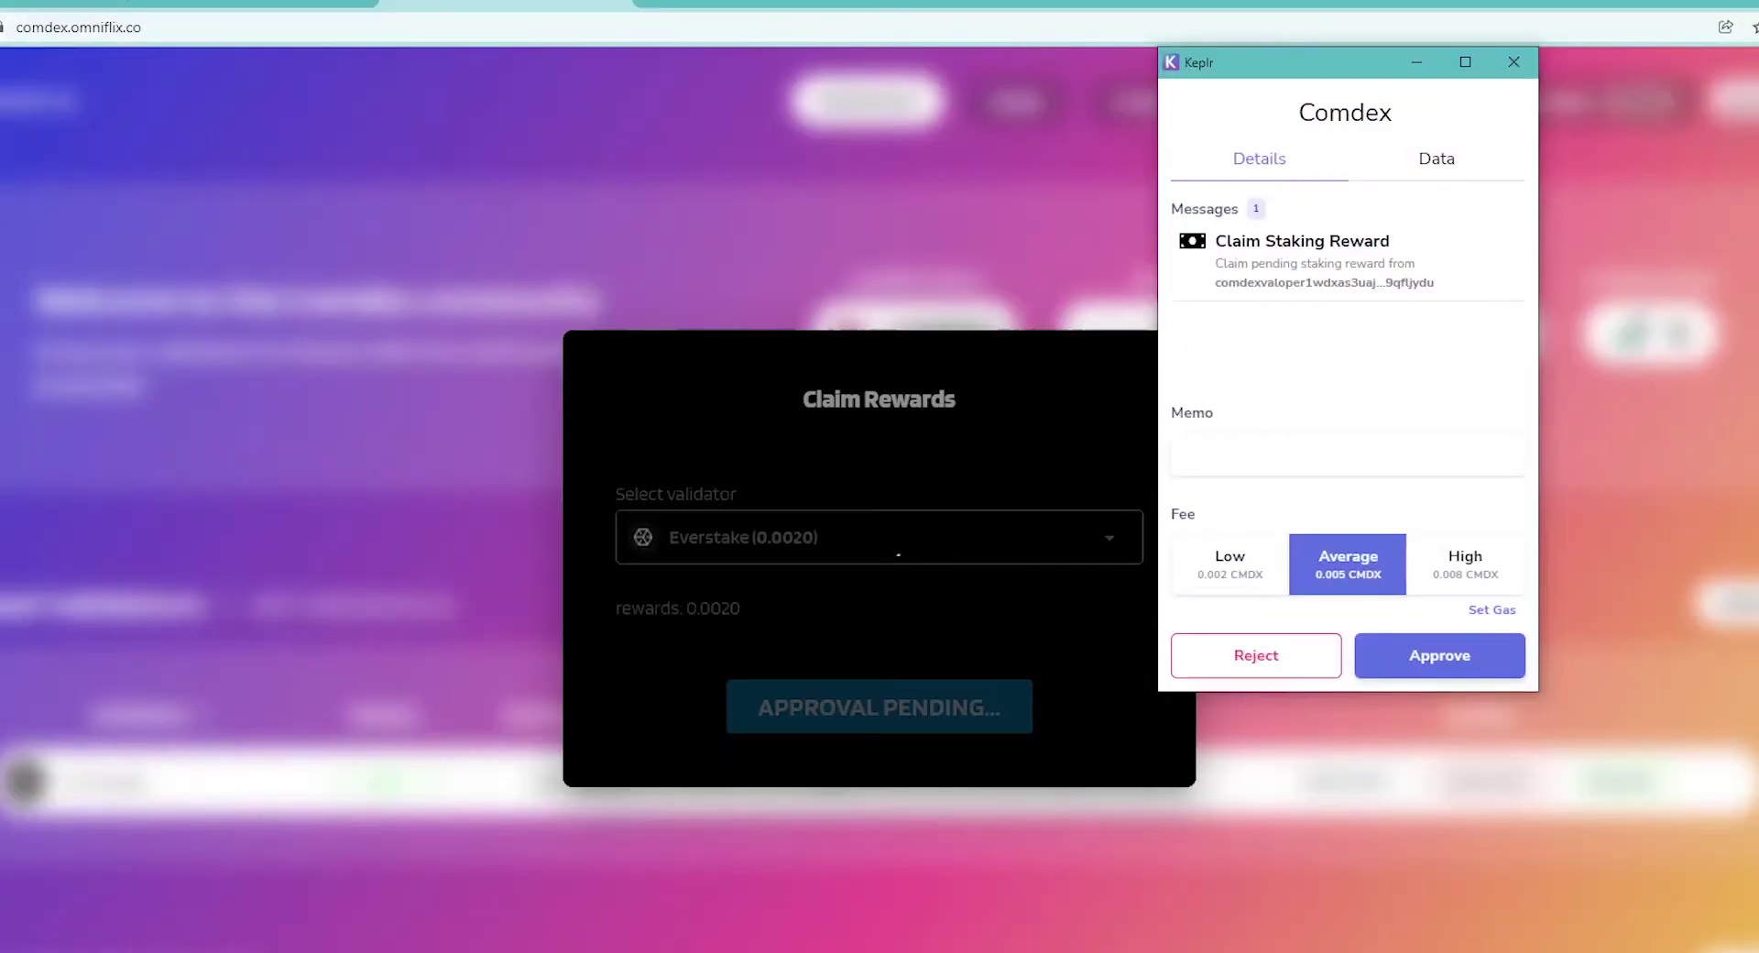
left_click(1232, 586)
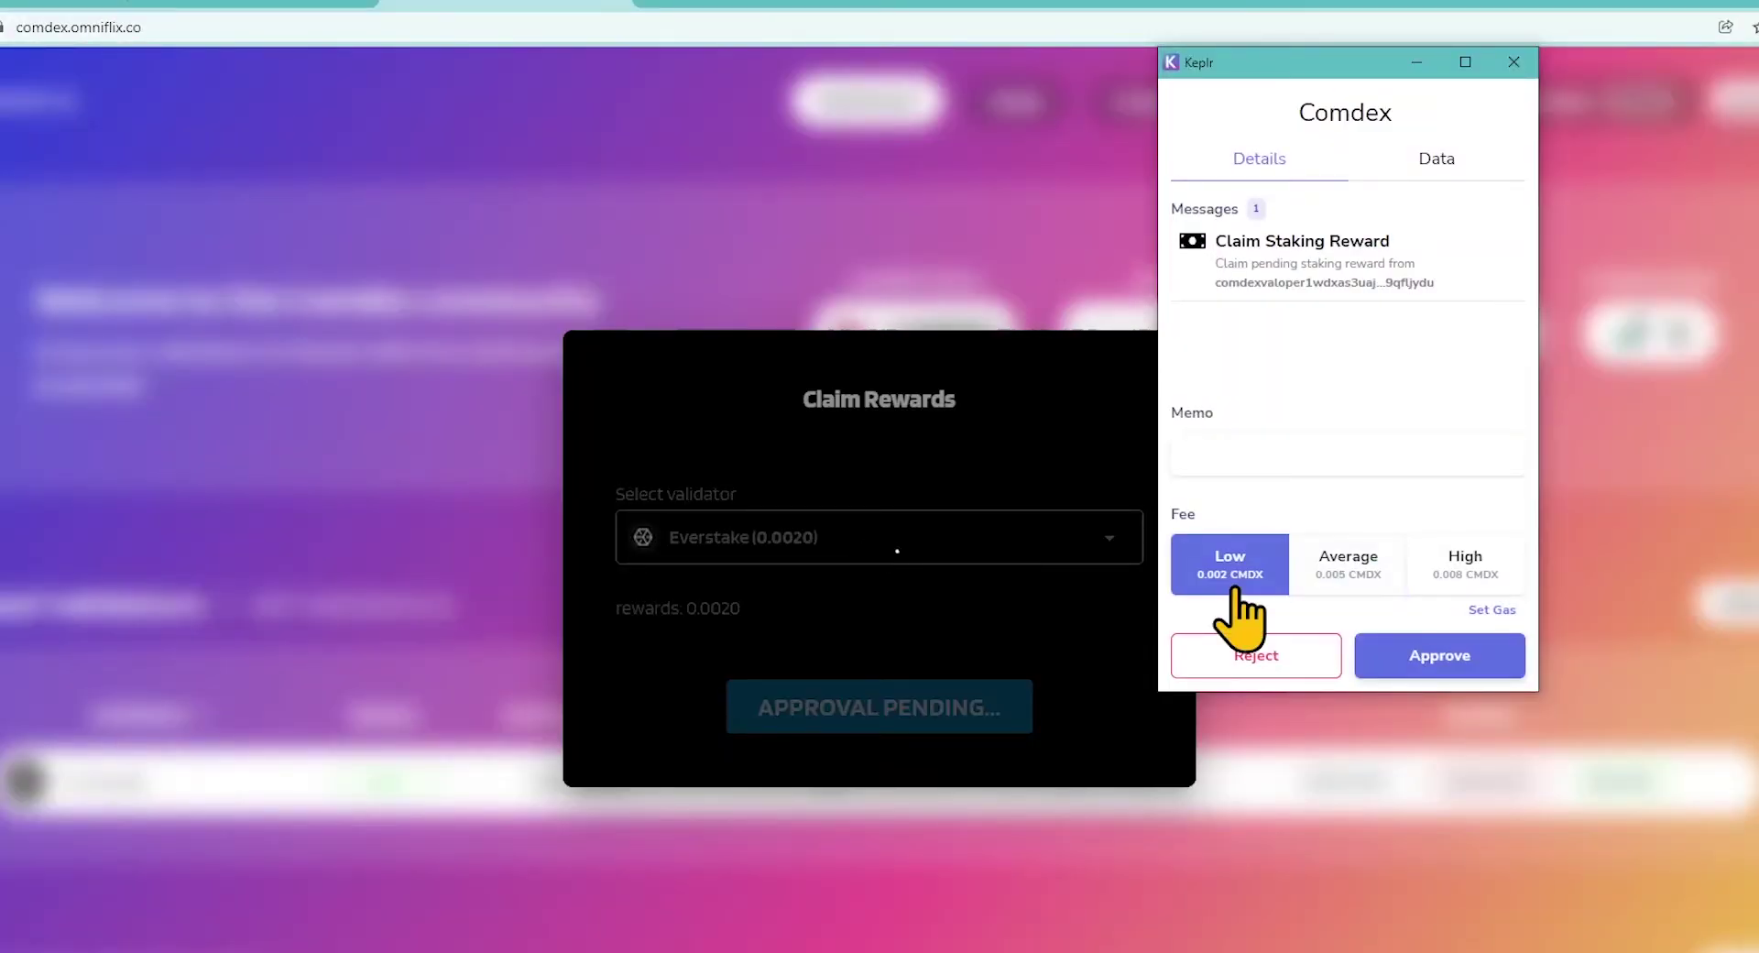
left_click(1445, 699)
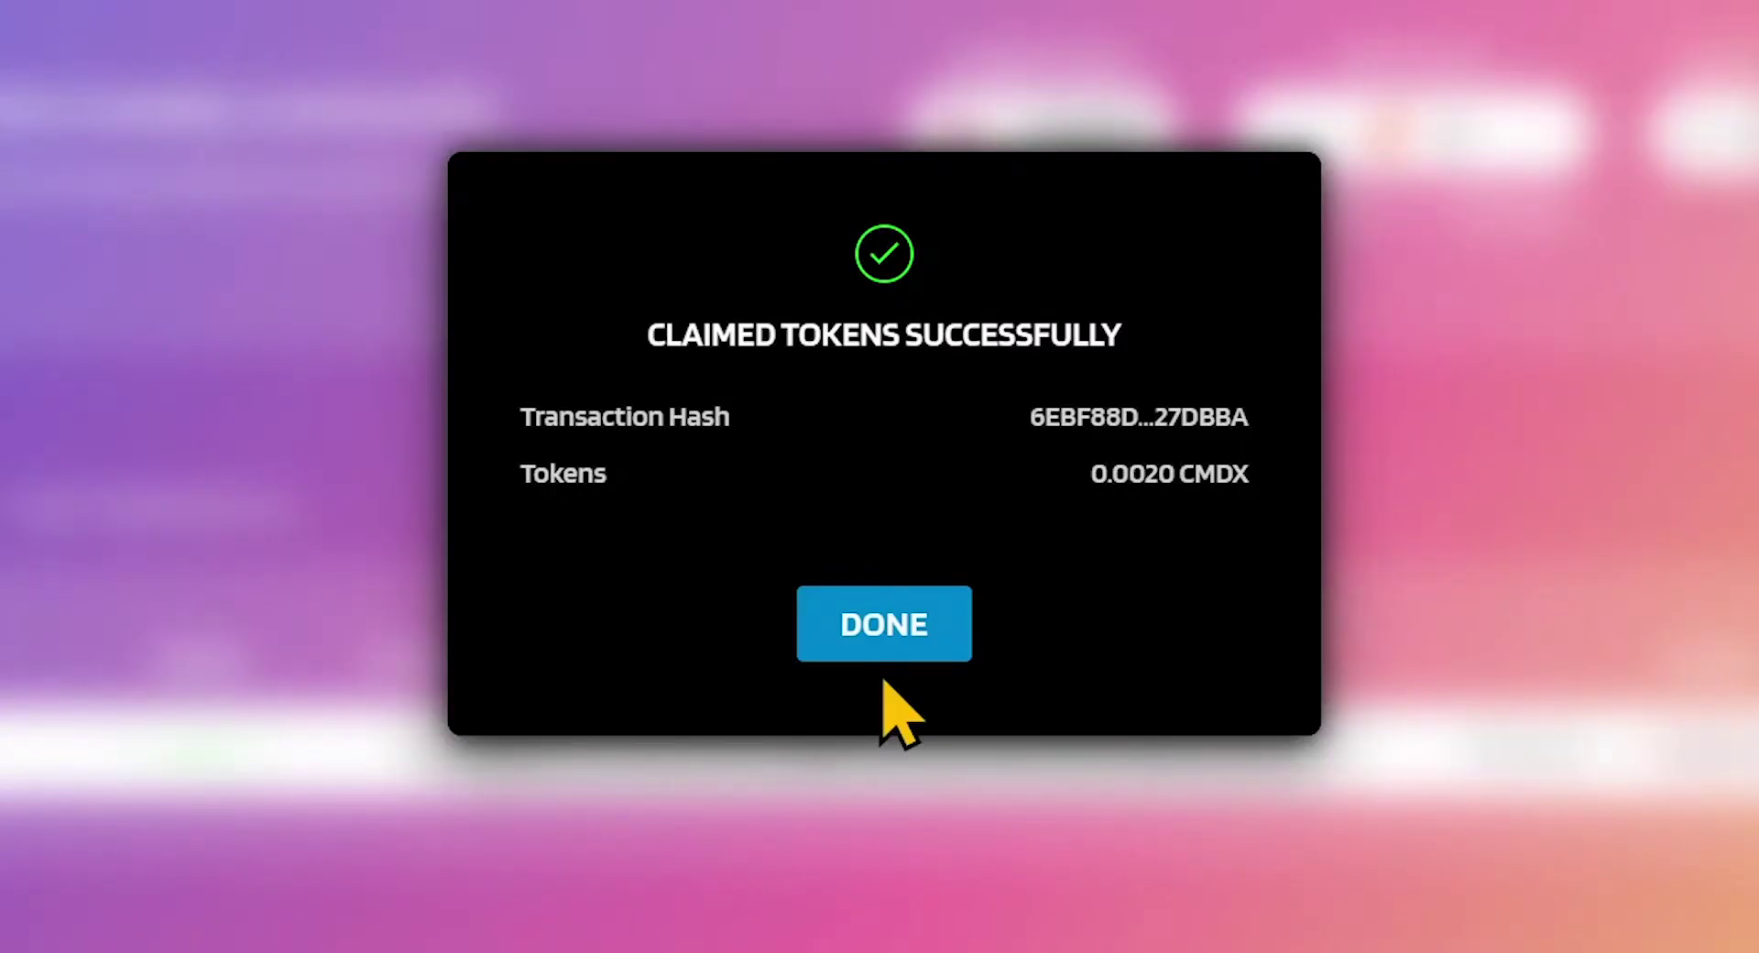
left_click(883, 650)
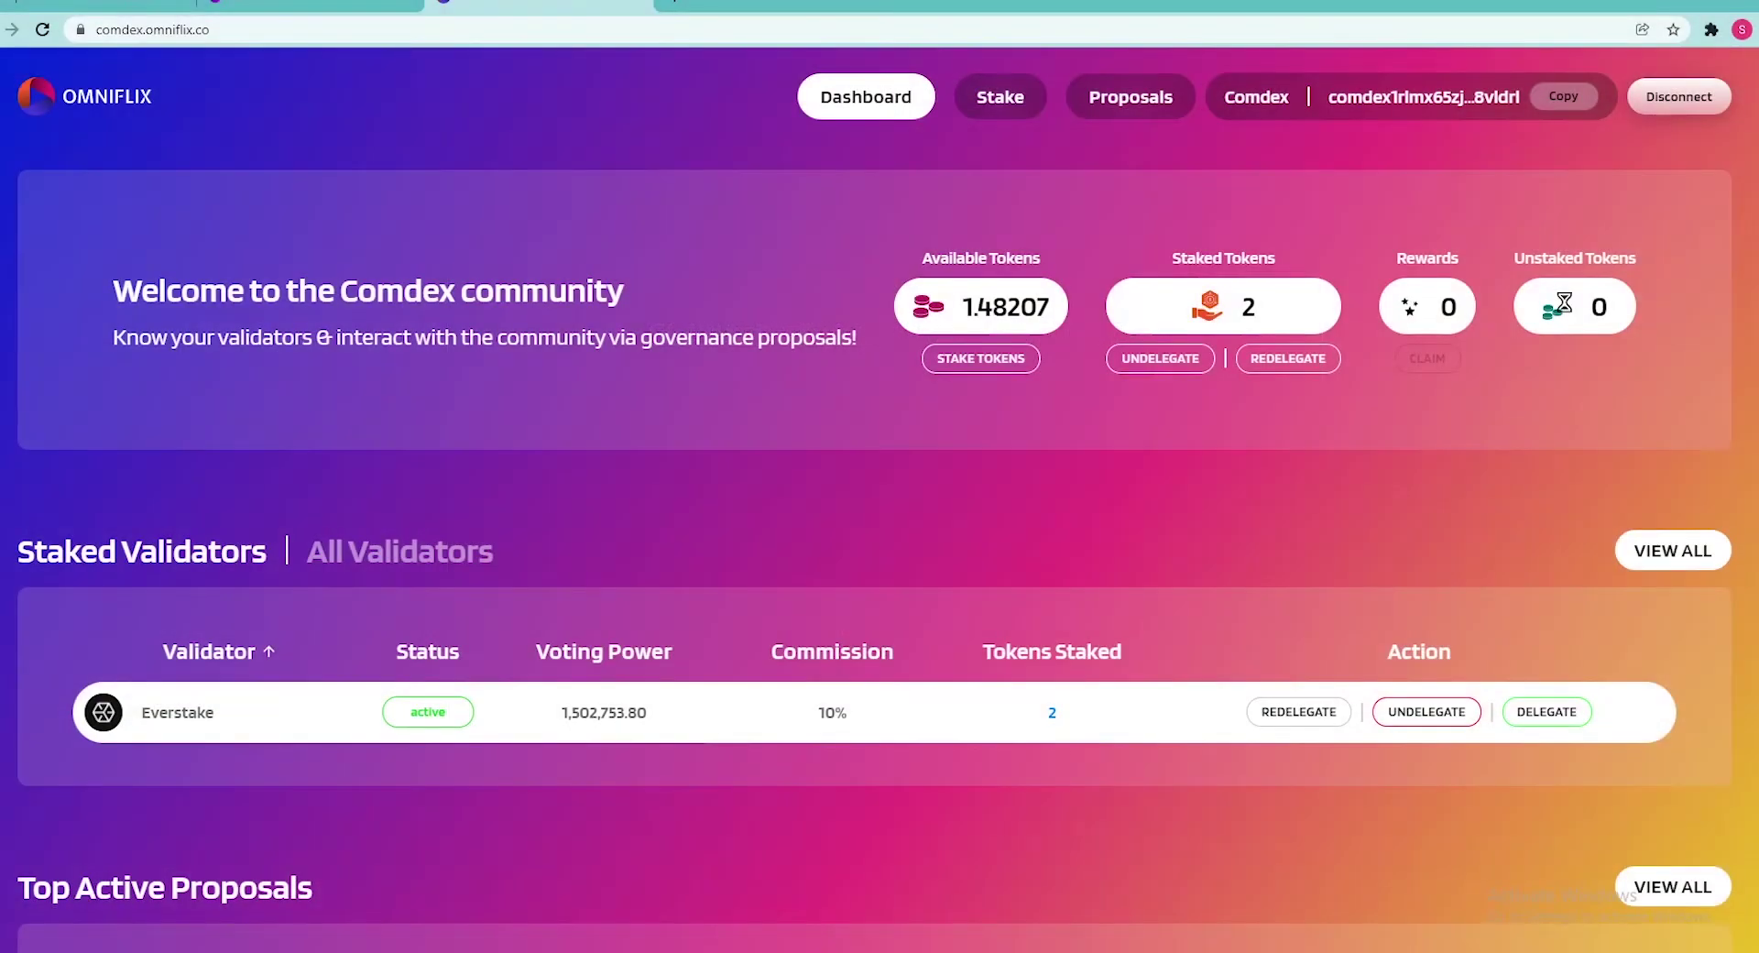